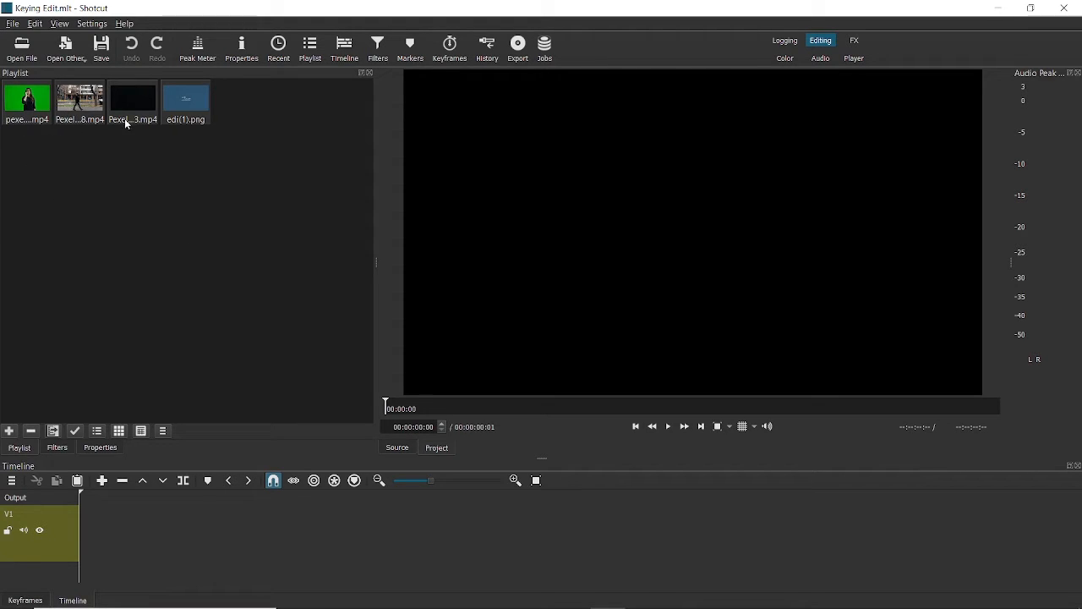
# - Preview the green-screen clip of the woman on the phone and place it at the start of track V1
pyautogui.click(29, 108)
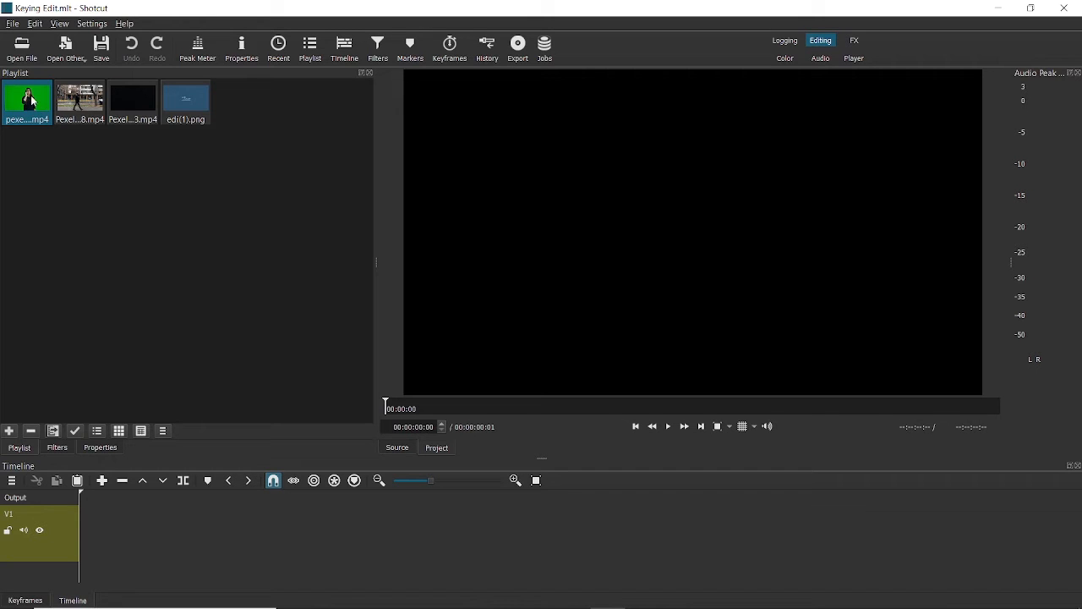
pyautogui.doubleClick(32, 101)
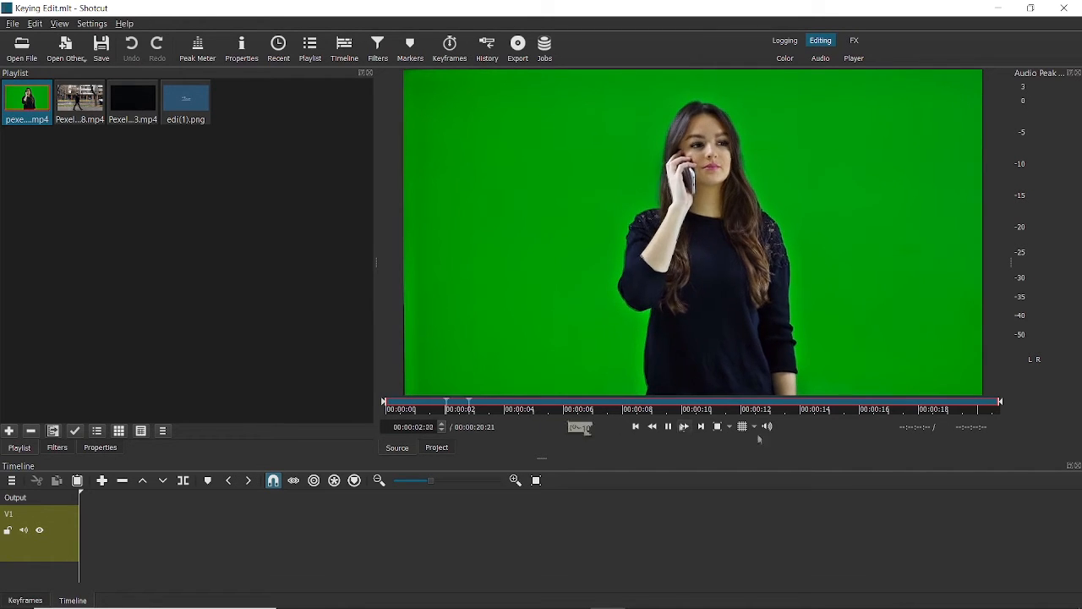
pyautogui.press('space')
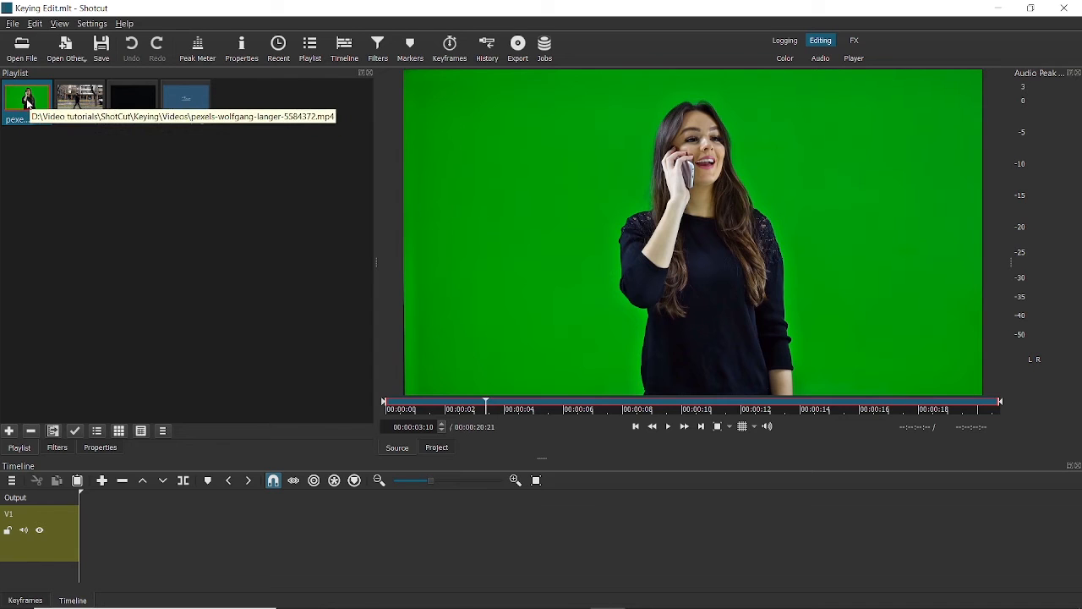
pyautogui.moveTo(28, 102); pyautogui.dragTo(103, 529)
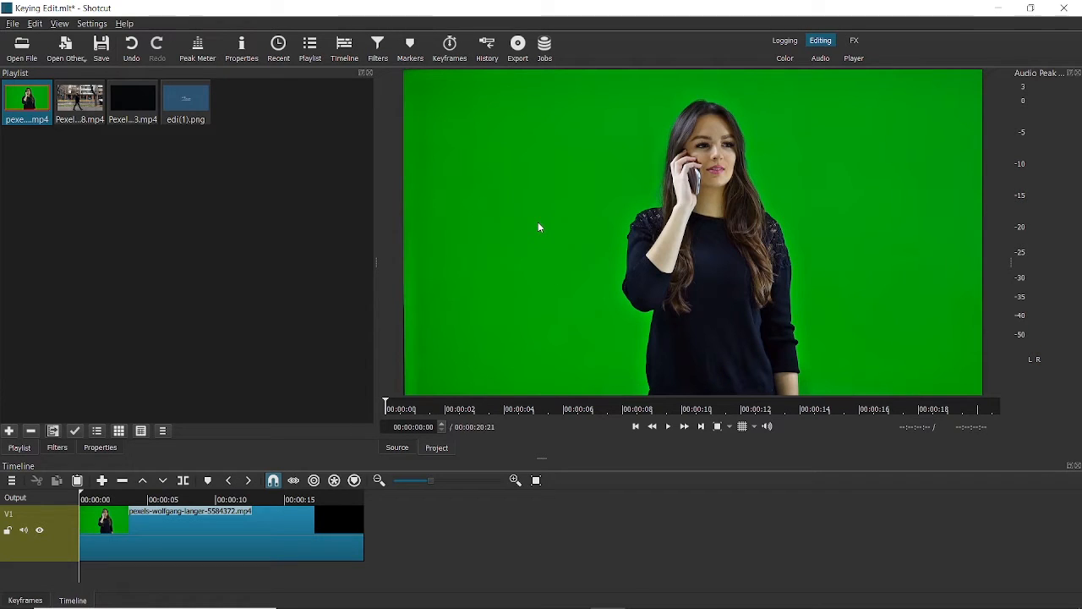
# - Add a second video track and move the green-screen clip from V1 up to V2 at the same start time
pyautogui.rightClick(415, 536)
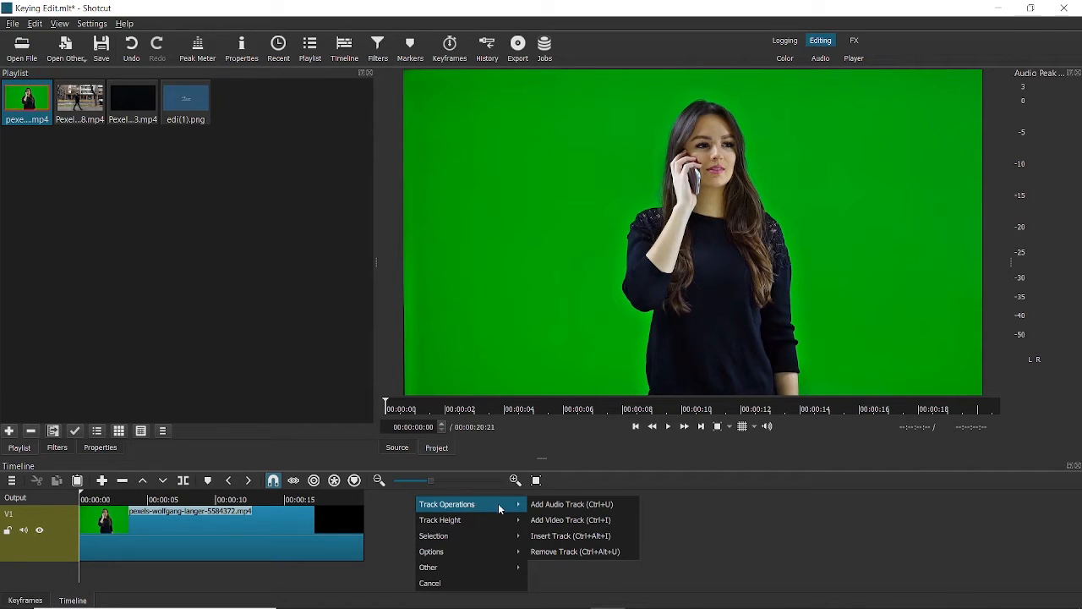
pyautogui.click(572, 519)
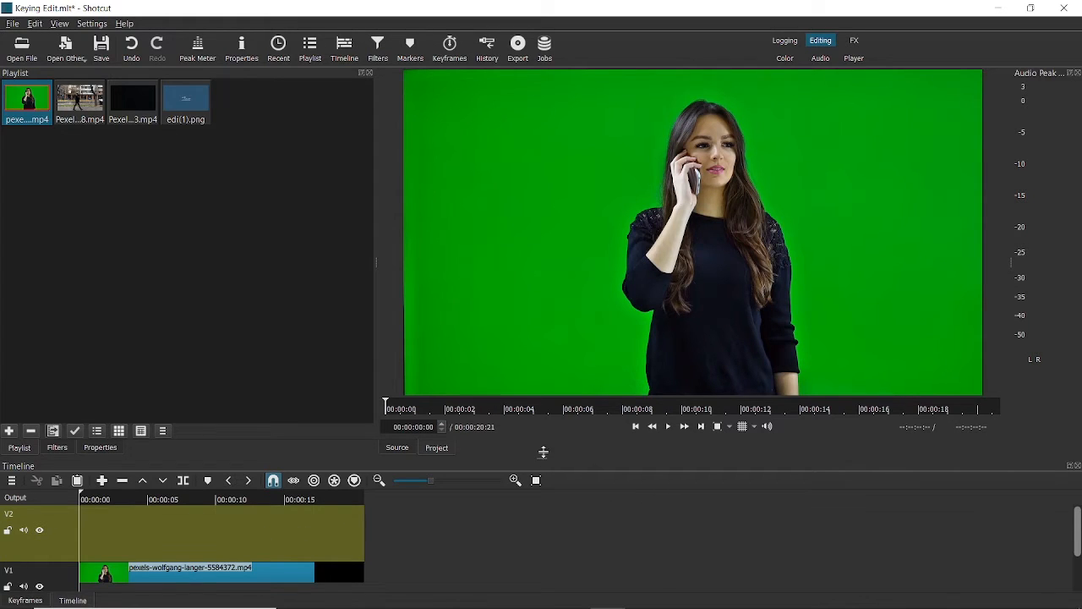
pyautogui.moveTo(544, 452); pyautogui.dragTo(547, 421)
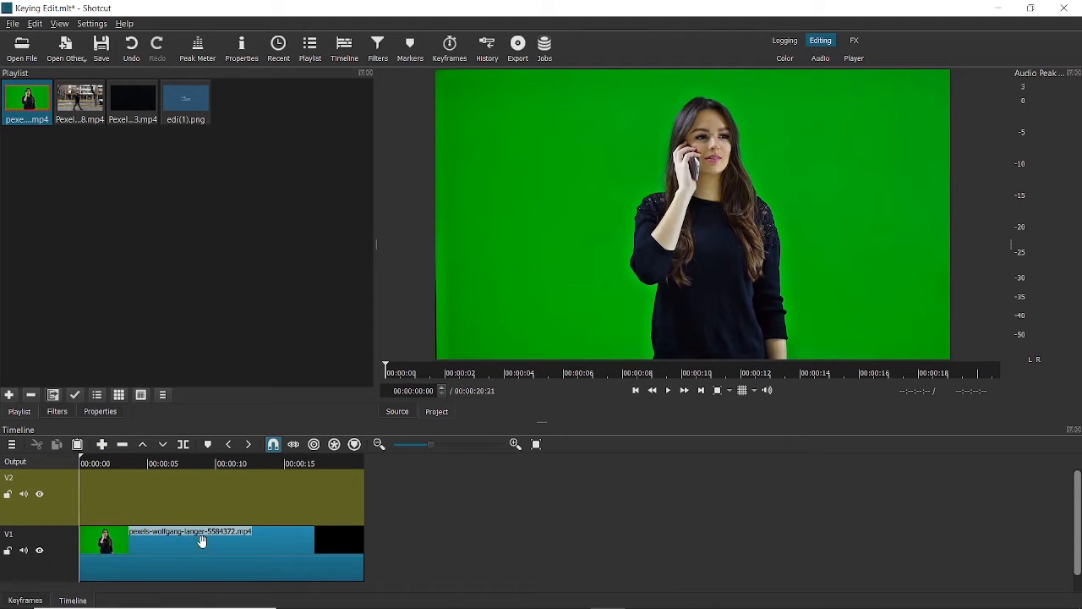
pyautogui.moveTo(201, 541); pyautogui.dragTo(192, 489)
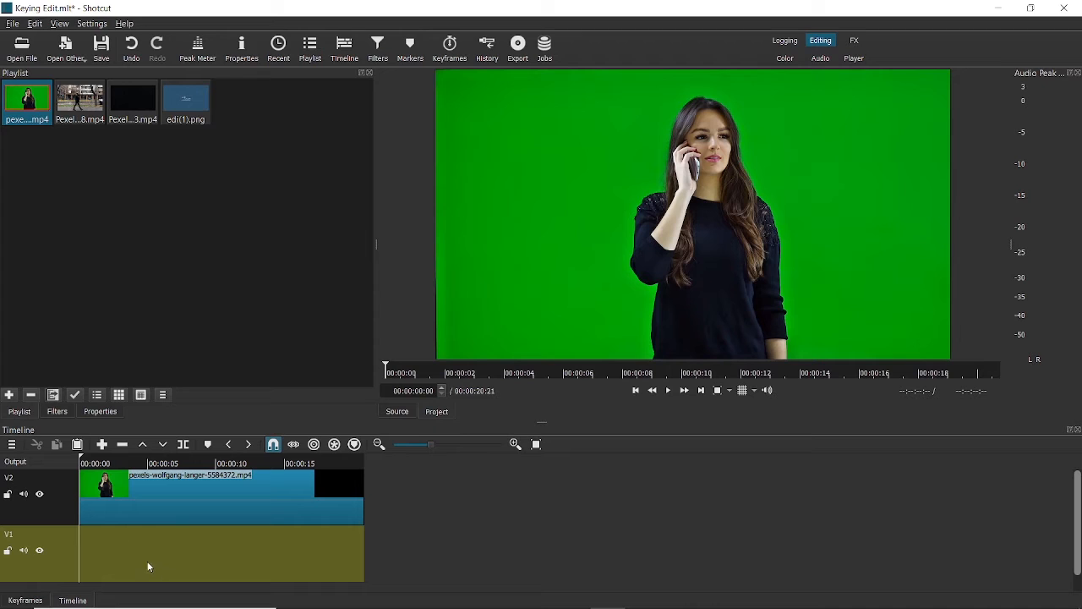
# - Place the street clip Pexels Videos 4698.mp4 at the start of V1 and trim the green-screen clip's end to match it
pyautogui.moveTo(73, 102); pyautogui.dragTo(120, 162)
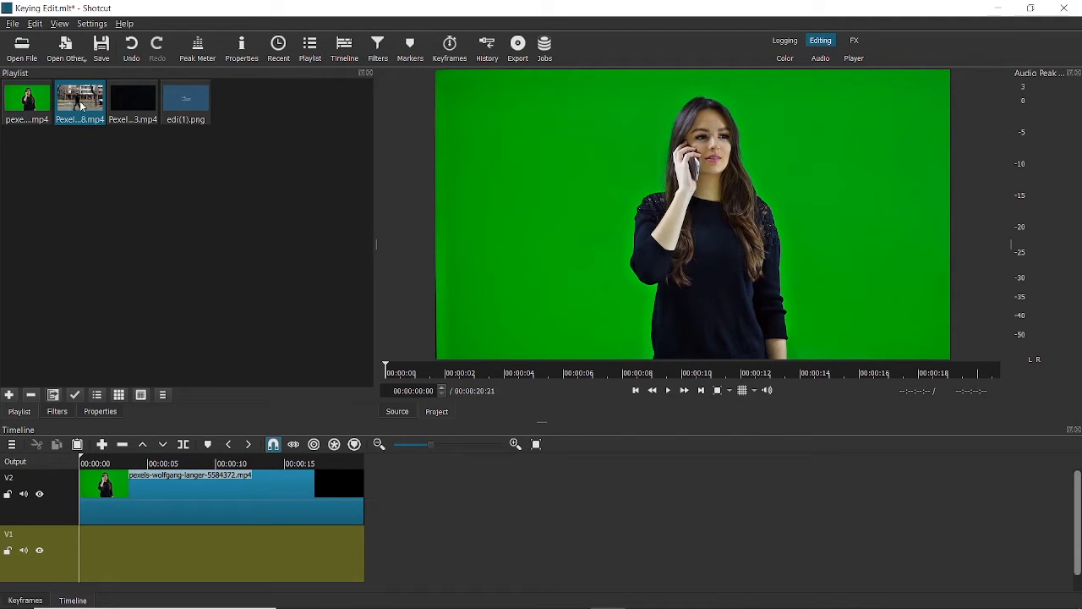
pyautogui.moveTo(81, 105); pyautogui.dragTo(81, 548)
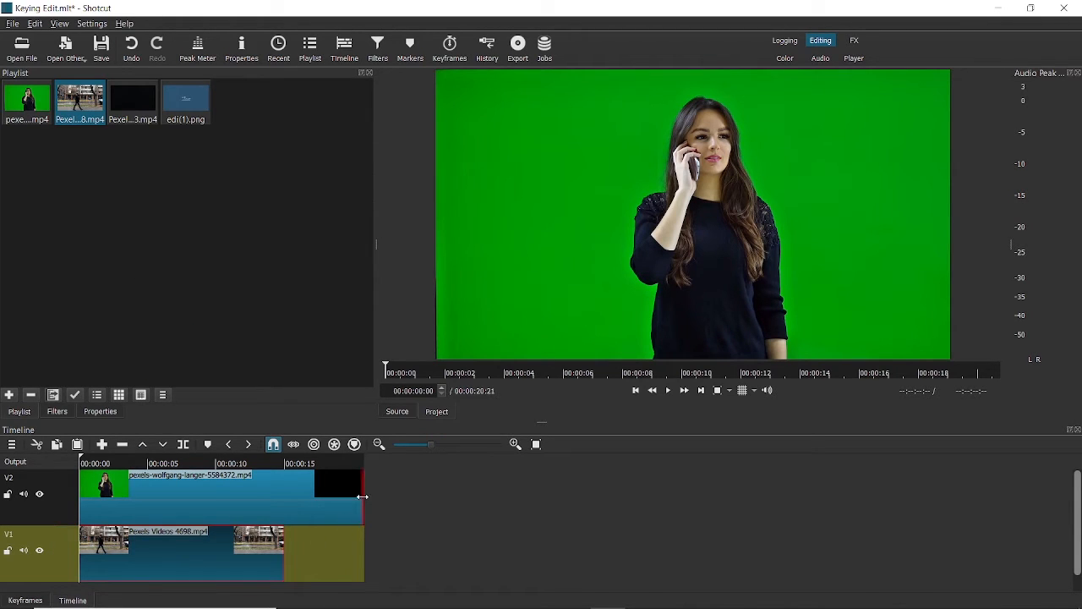
pyautogui.moveTo(363, 496); pyautogui.dragTo(284, 499)
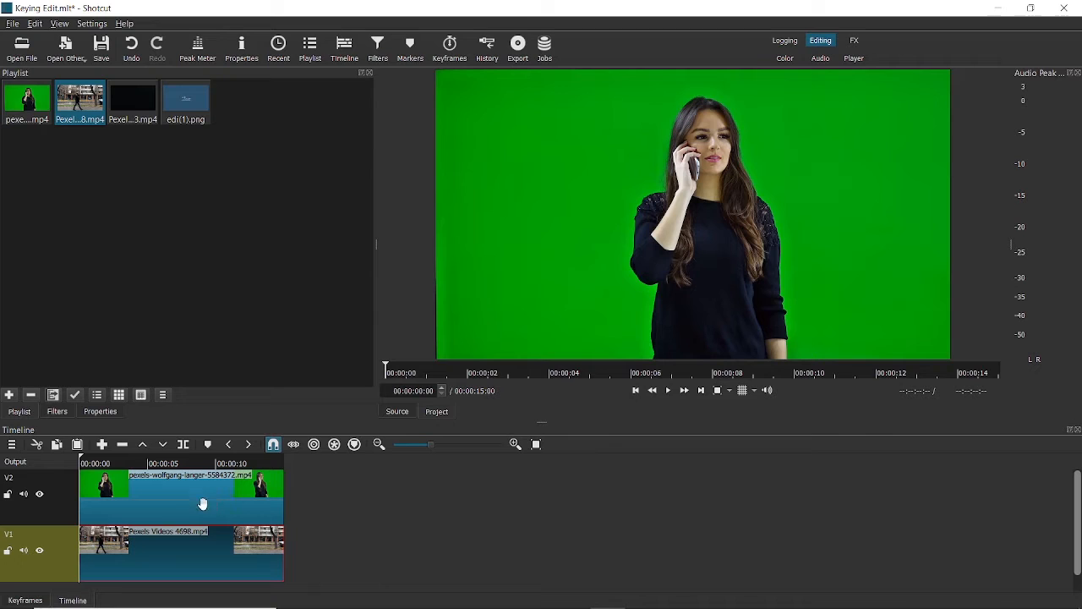
# - Apply the Chroma Key: Simple filter to the green-screen clip on V2 and sample its key color from the green backdrop
pyautogui.click(170, 490)
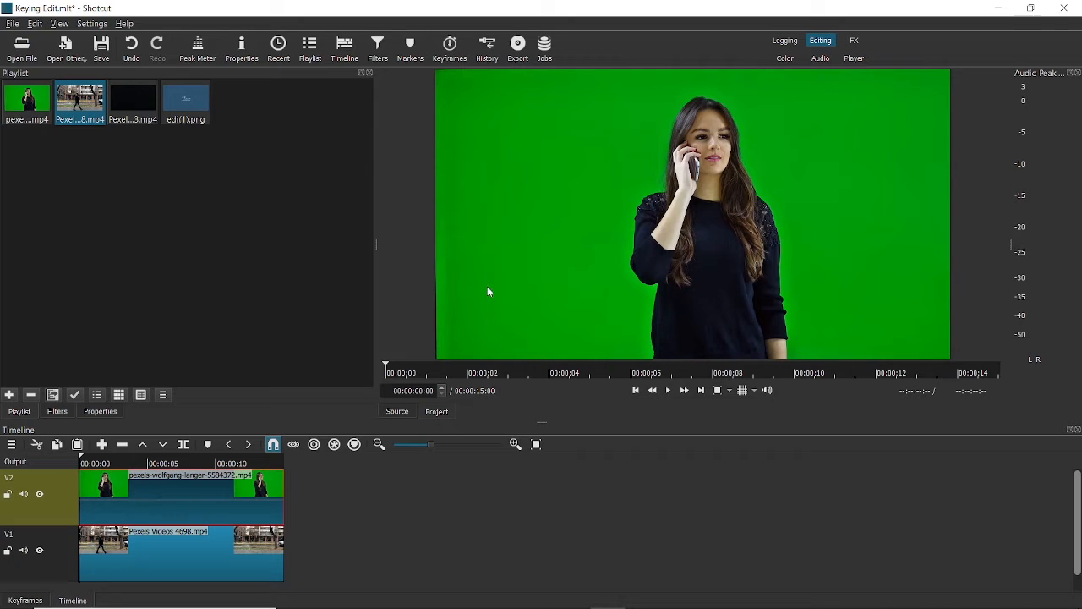
pyautogui.click(56, 412)
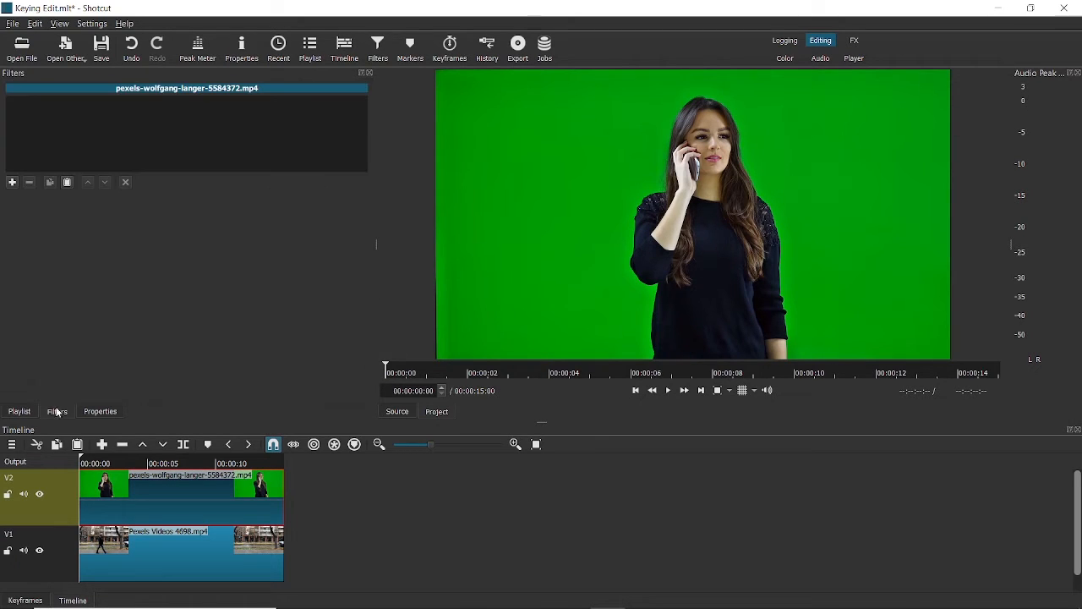
pyautogui.click(13, 184)
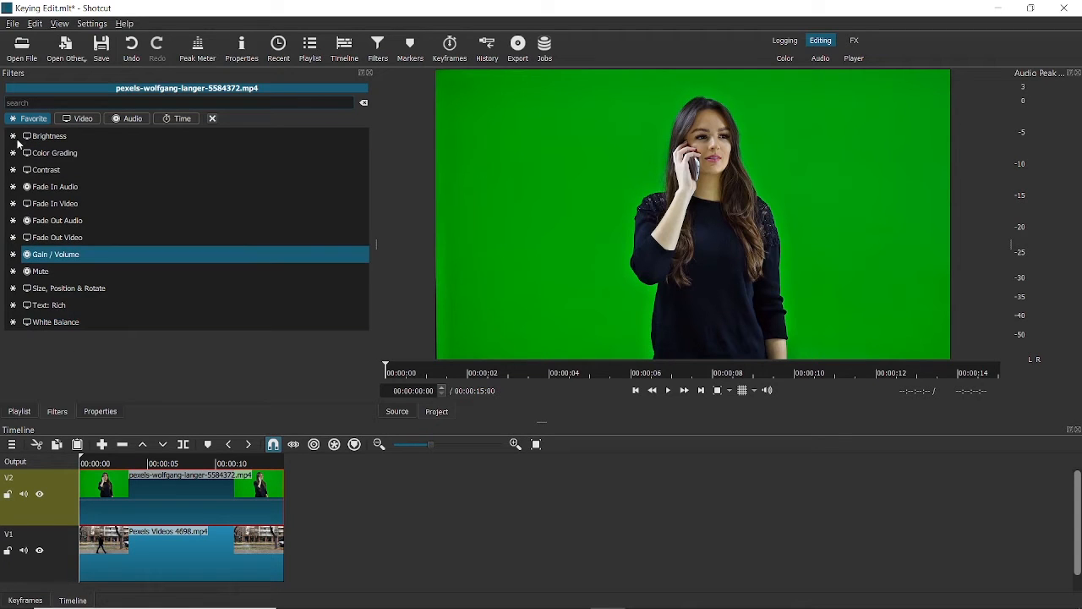
pyautogui.click(83, 119)
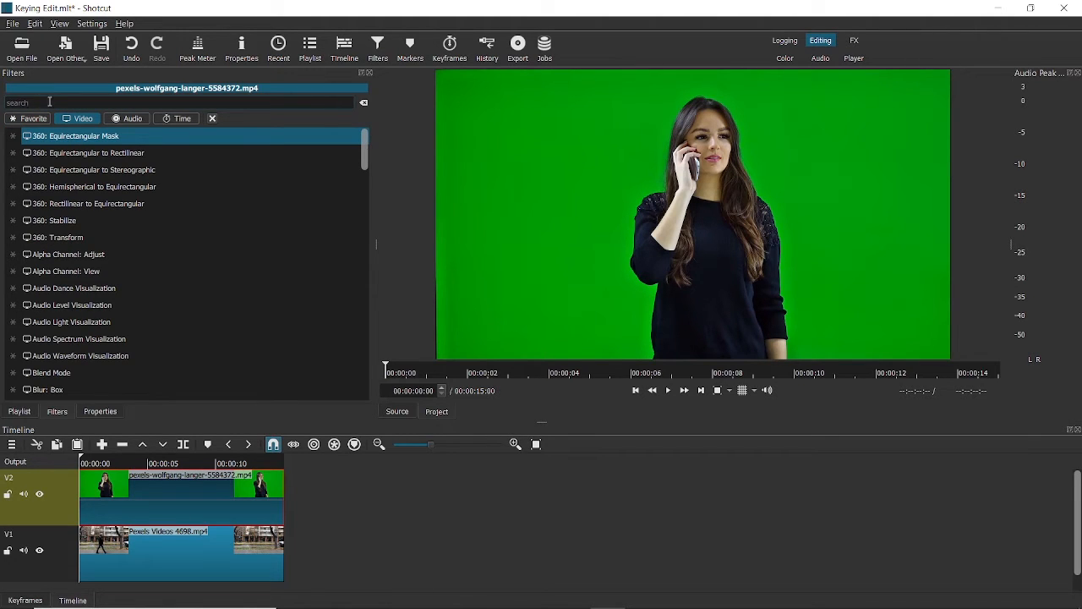
pyautogui.click(49, 102)
pyautogui.write('key')
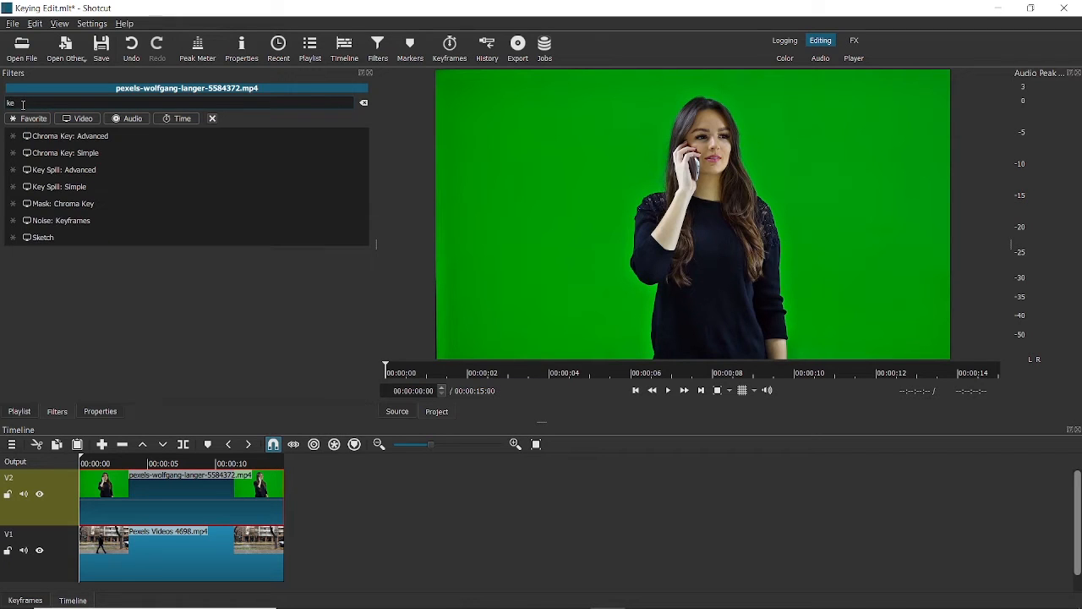
pyautogui.click(131, 156)
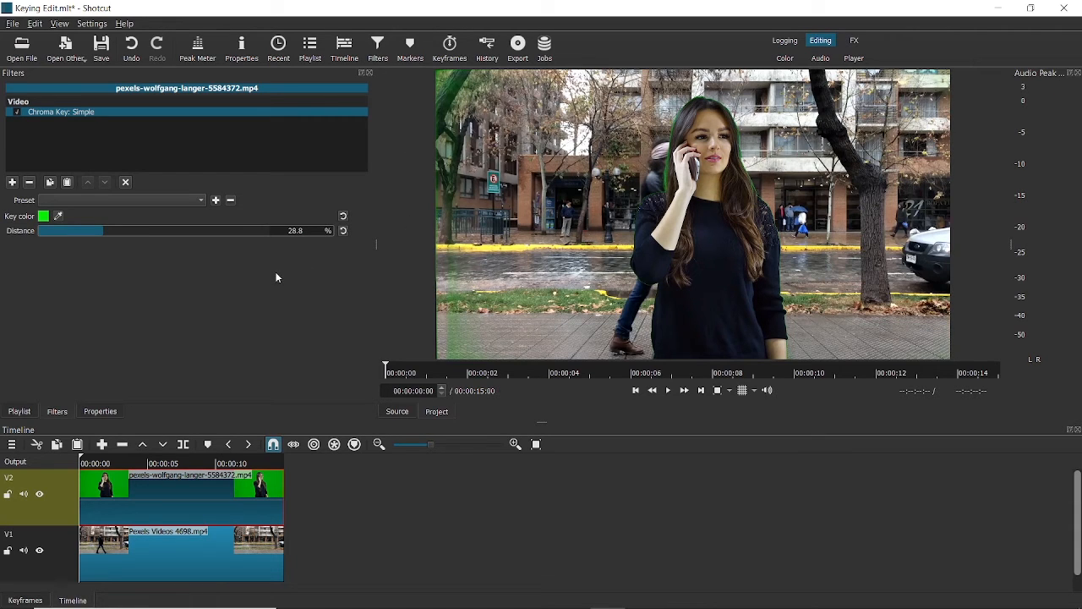
pyautogui.click(58, 219)
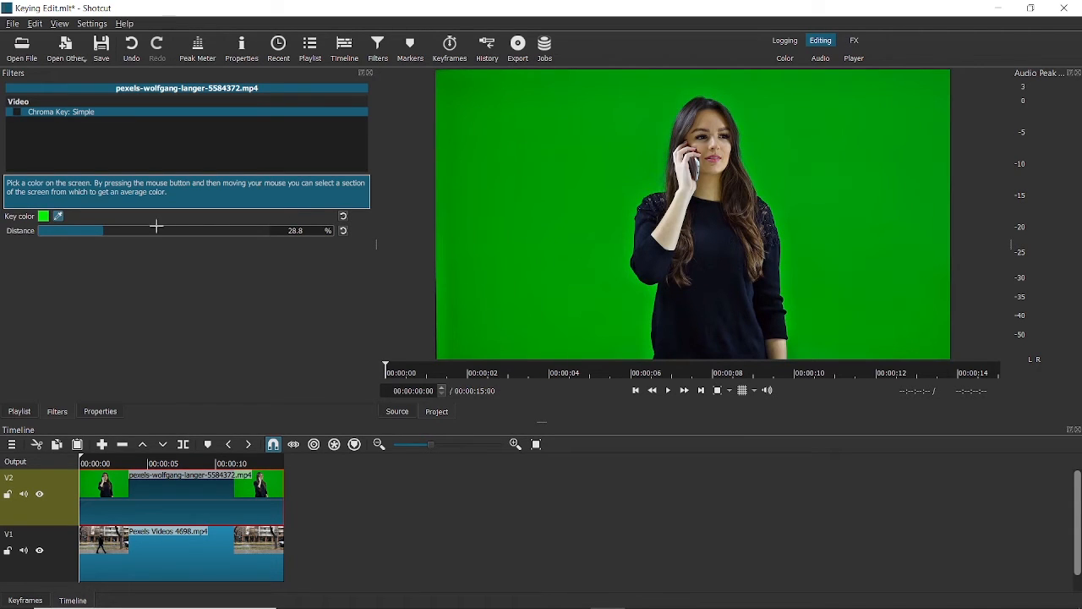
pyautogui.click(484, 126)
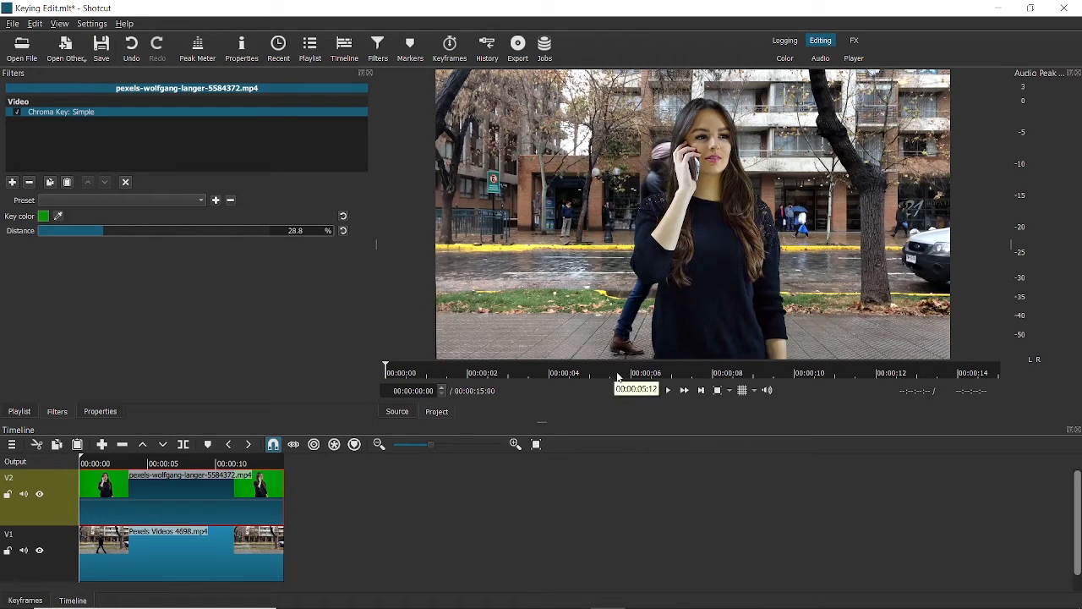
# - Tune the chroma key distance to 26.3% while checking the edges around the woman's hair and arms
pyautogui.click(730, 390)
pyautogui.click(758, 468)
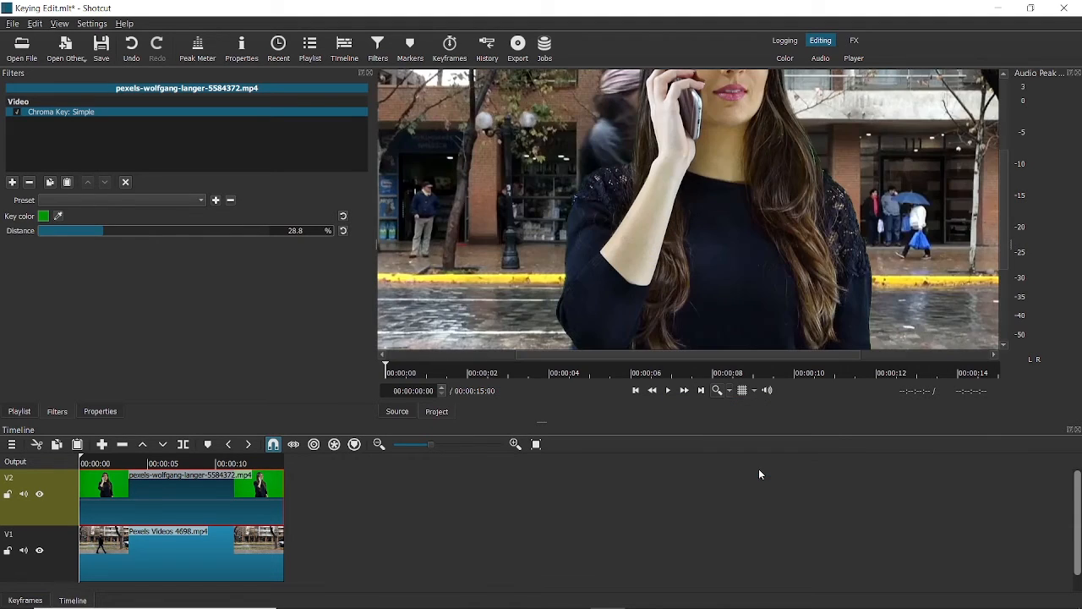
pyautogui.moveTo(1002, 228); pyautogui.dragTo(1006, 174)
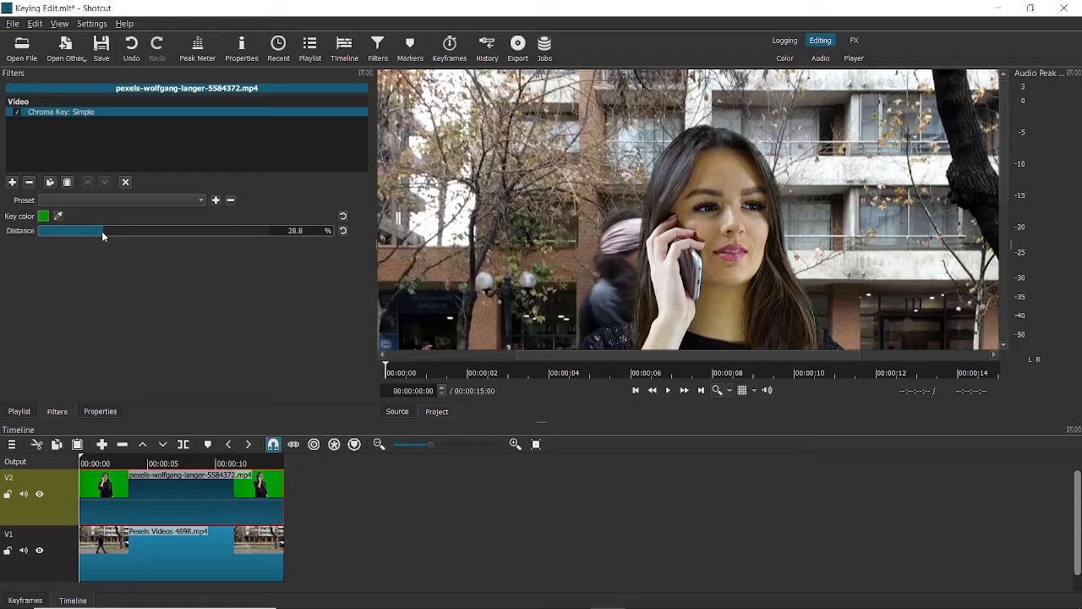
pyautogui.moveTo(102, 234); pyautogui.dragTo(104, 234)
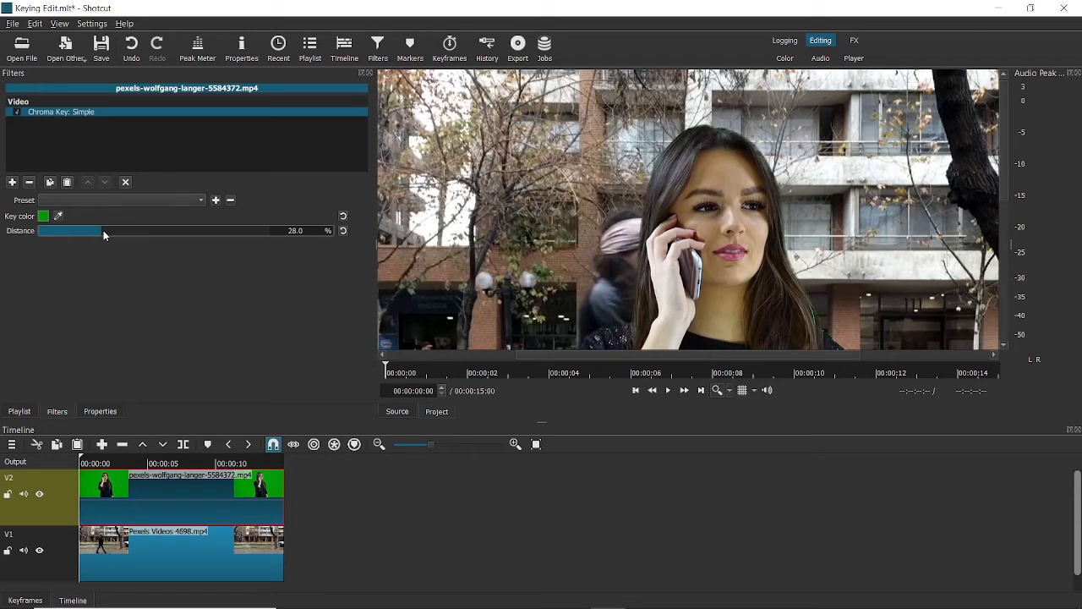
pyautogui.moveTo(103, 230); pyautogui.dragTo(123, 228)
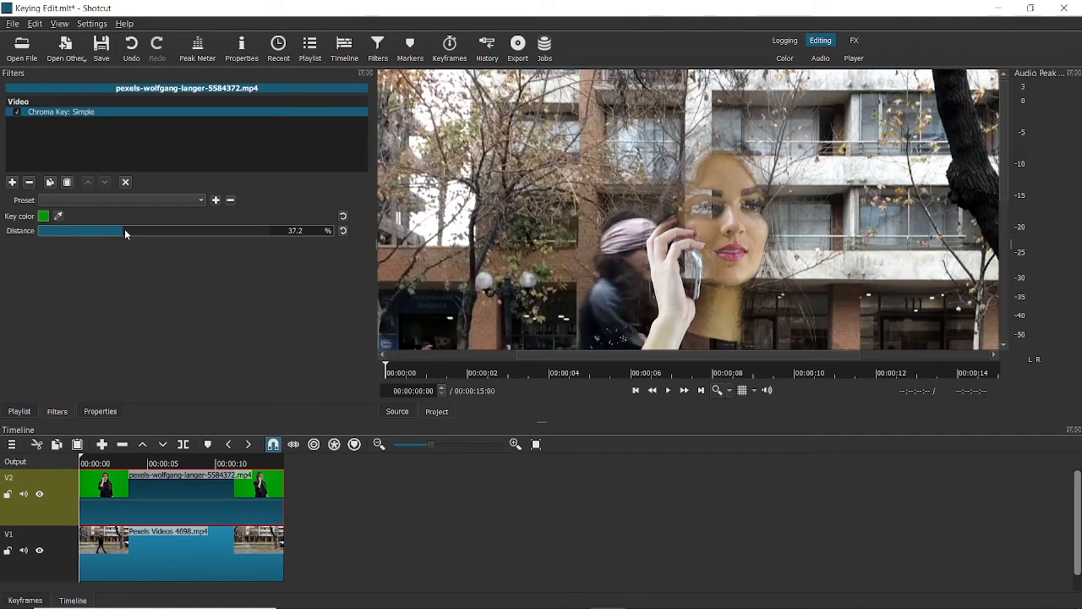
pyautogui.moveTo(124, 229); pyautogui.dragTo(105, 228)
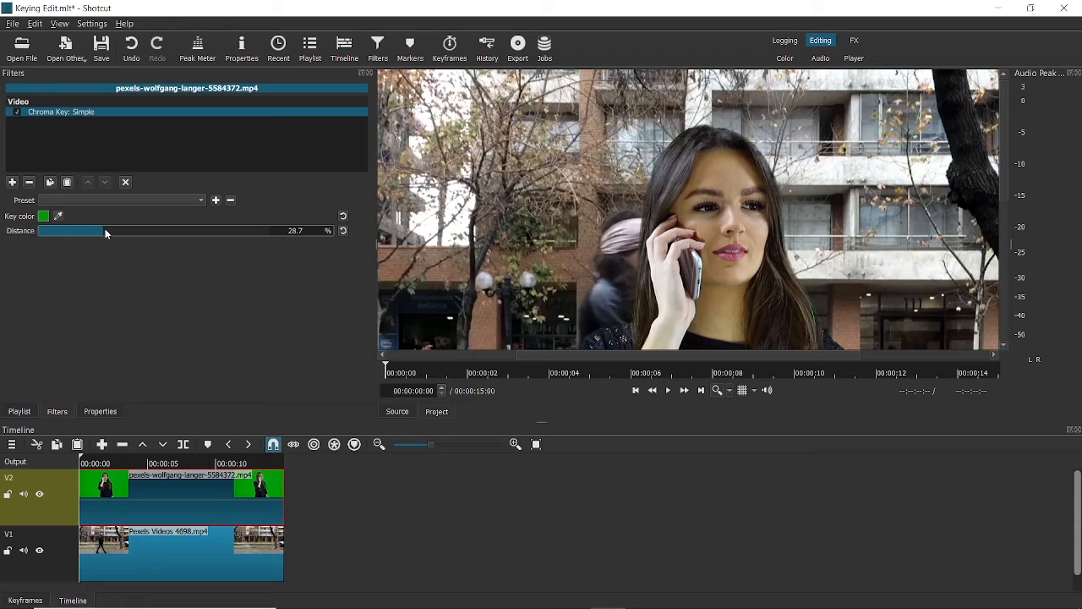
pyautogui.moveTo(104, 231); pyautogui.dragTo(102, 230)
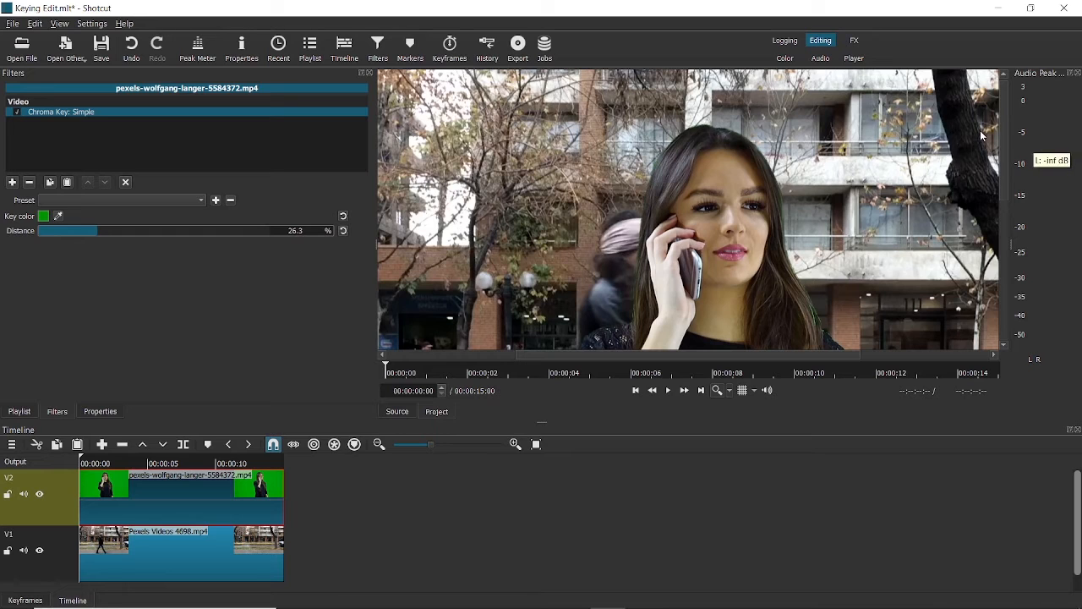
pyautogui.scroll(-3, 1000, 98)
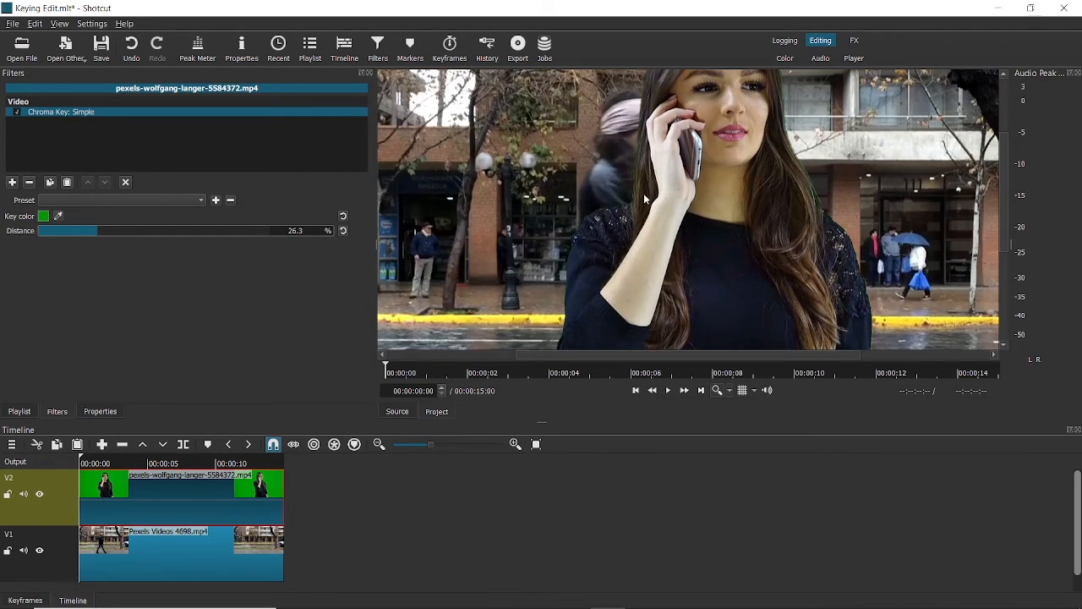
pyautogui.moveTo(1003, 153); pyautogui.dragTo(1001, 191)
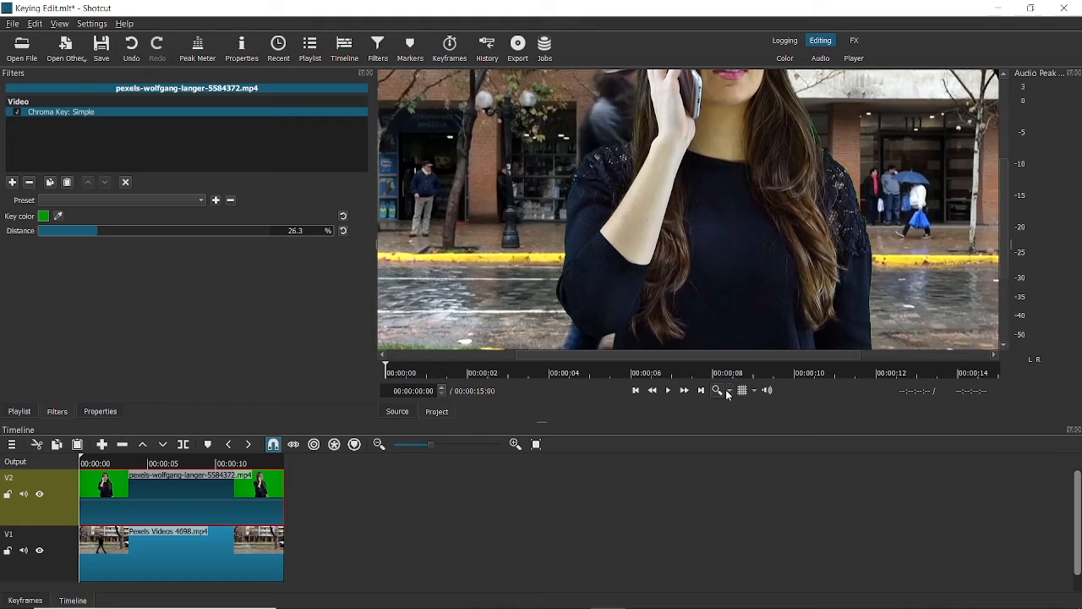
pyautogui.click(720, 392)
pyautogui.click(748, 407)
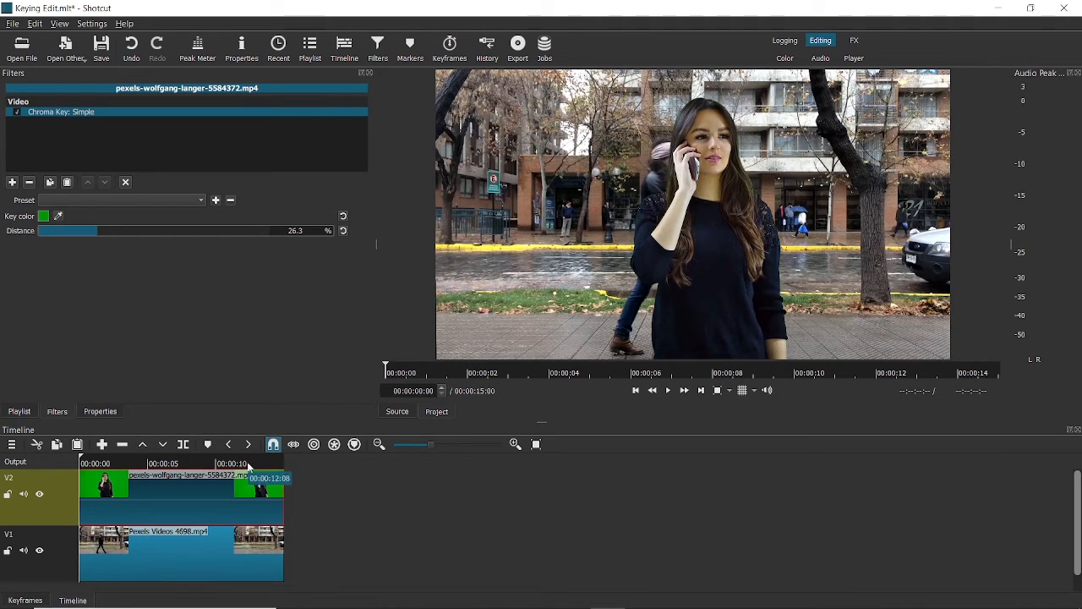
# - Go to 00:00:03:12, add the Alpha Channel: Adjust filter to the green-screen clip and set its mode to Shrink Soft
pyautogui.moveTo(248, 467); pyautogui.dragTo(127, 483)
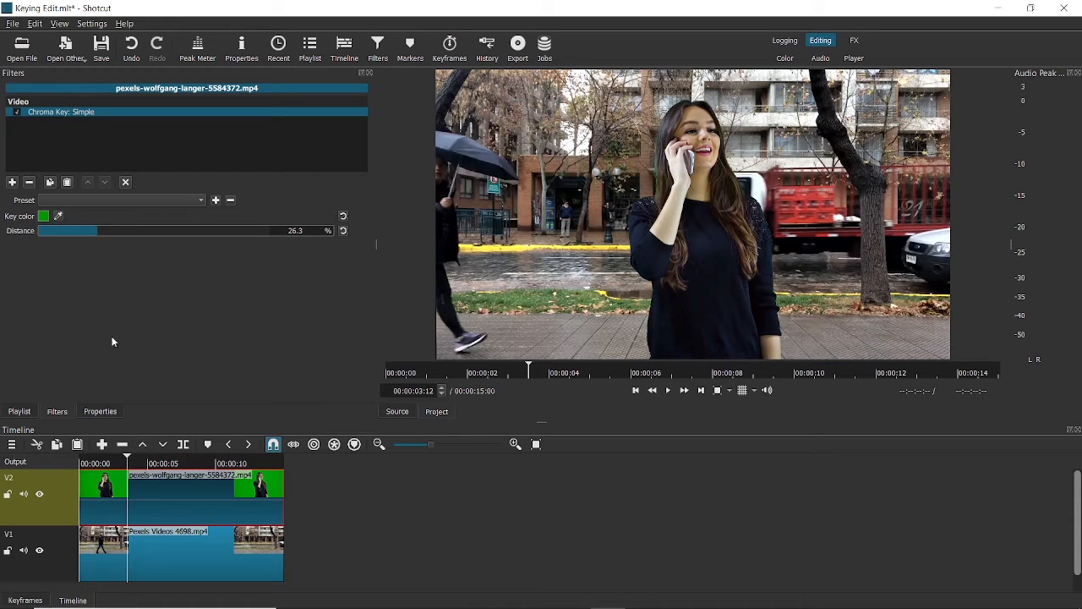
pyautogui.click(13, 185)
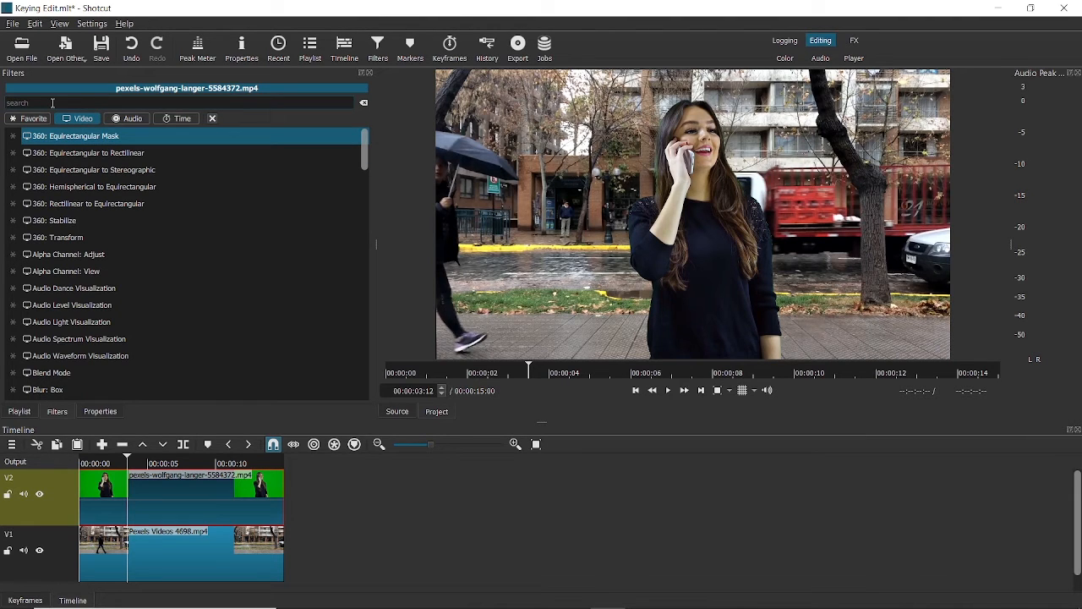
pyautogui.write('a')
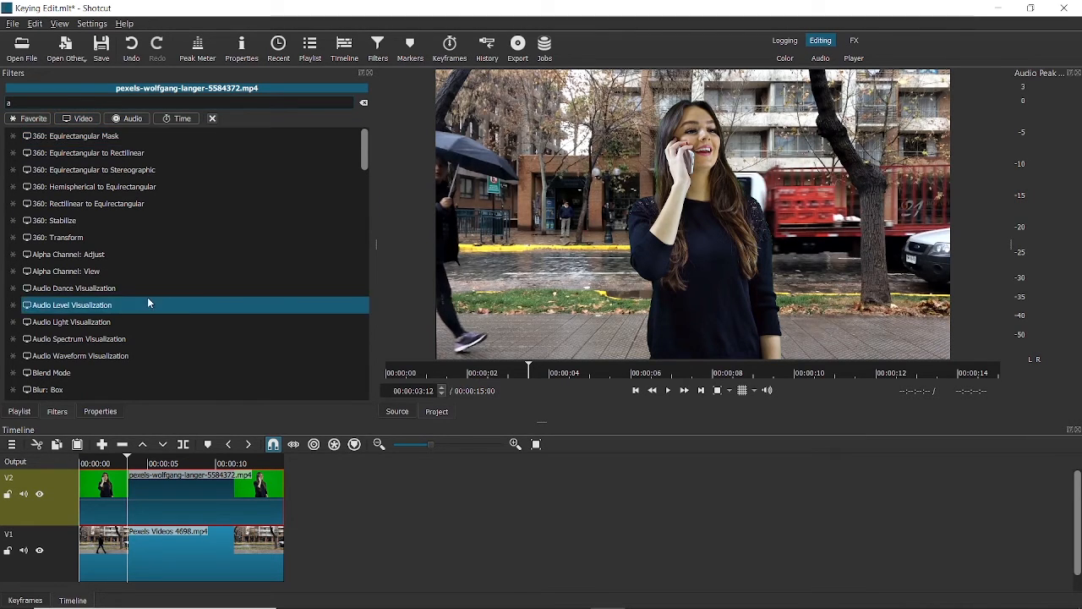
pyautogui.click(110, 255)
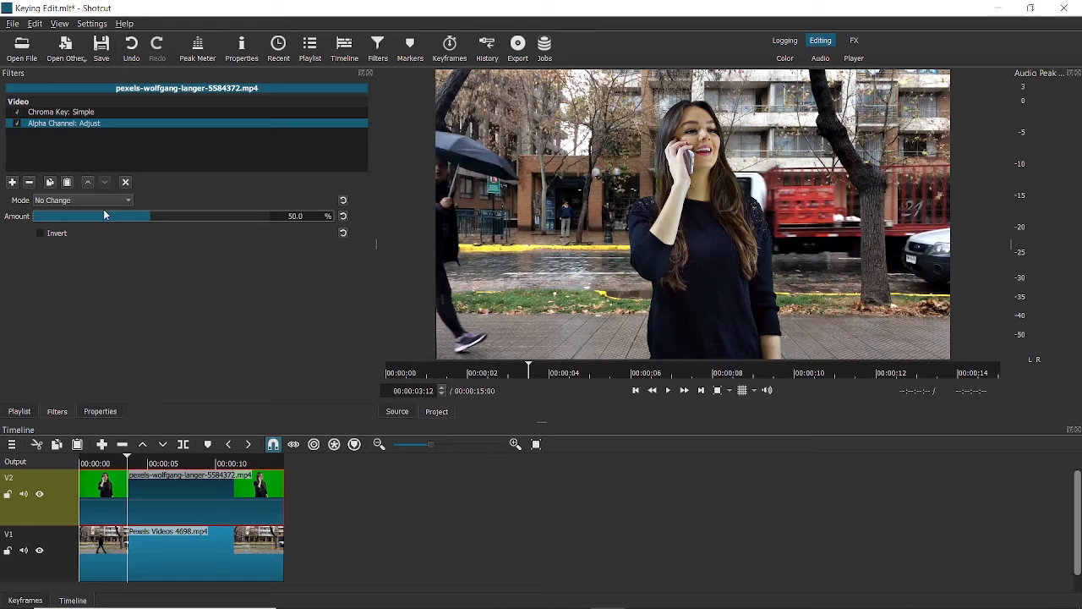
pyautogui.click(127, 204)
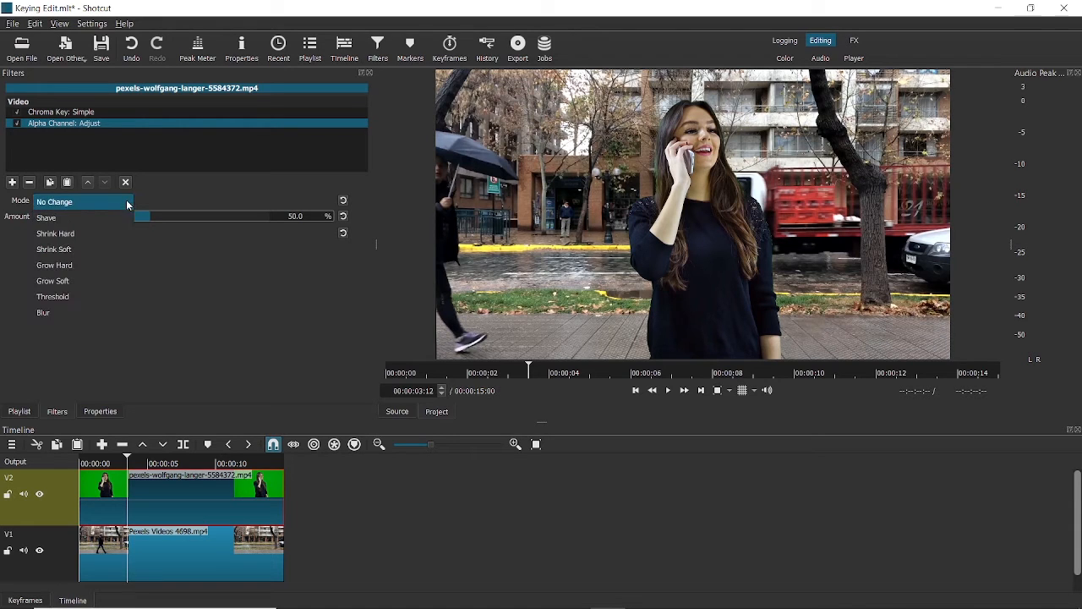
pyautogui.click(95, 248)
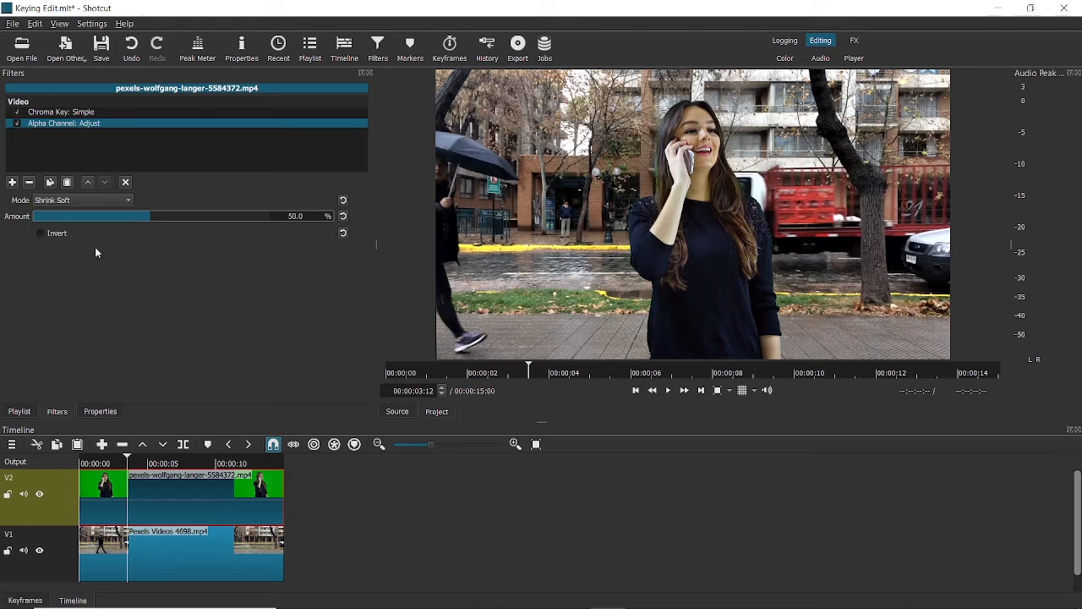
# - Reset the alpha channel adjustment's mode to No Change and examine the woman's hair and sleeve edges at 200% preview zoom
pyautogui.click(725, 391)
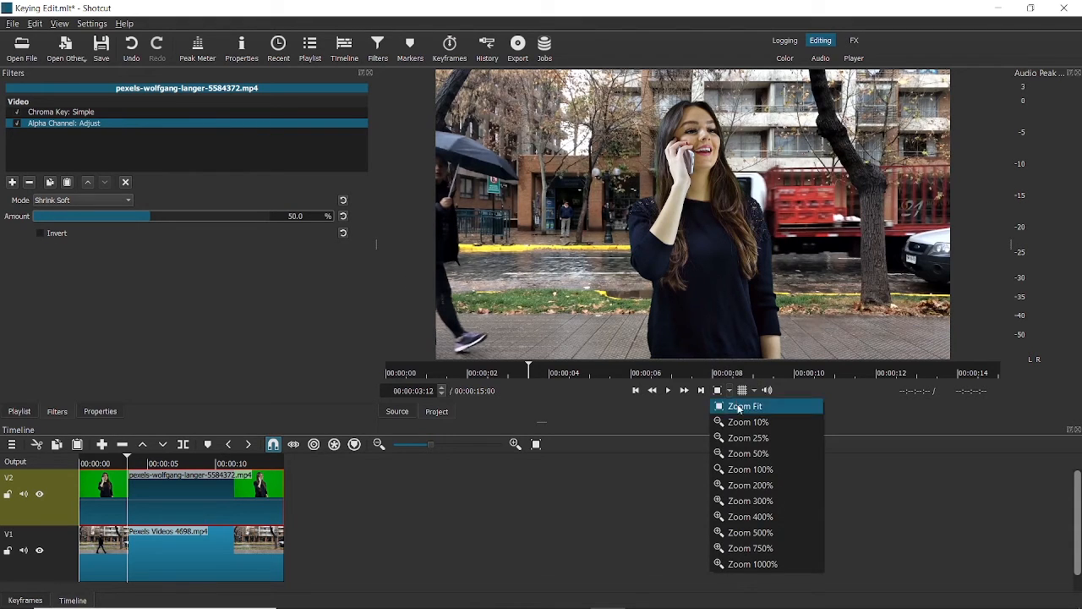
pyautogui.click(749, 470)
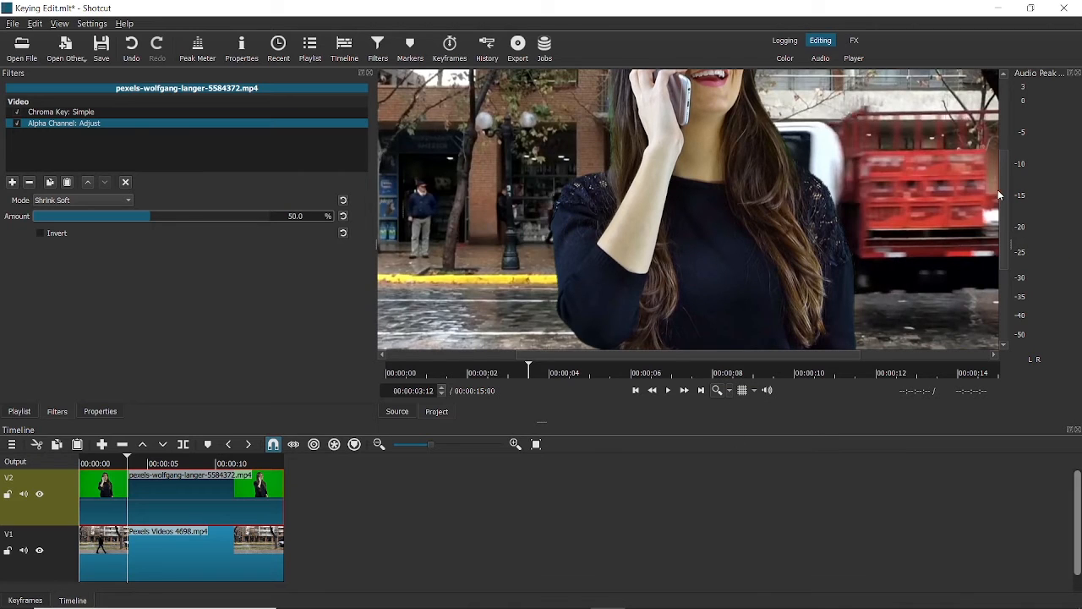
pyautogui.moveTo(1002, 187); pyautogui.dragTo(990, 149)
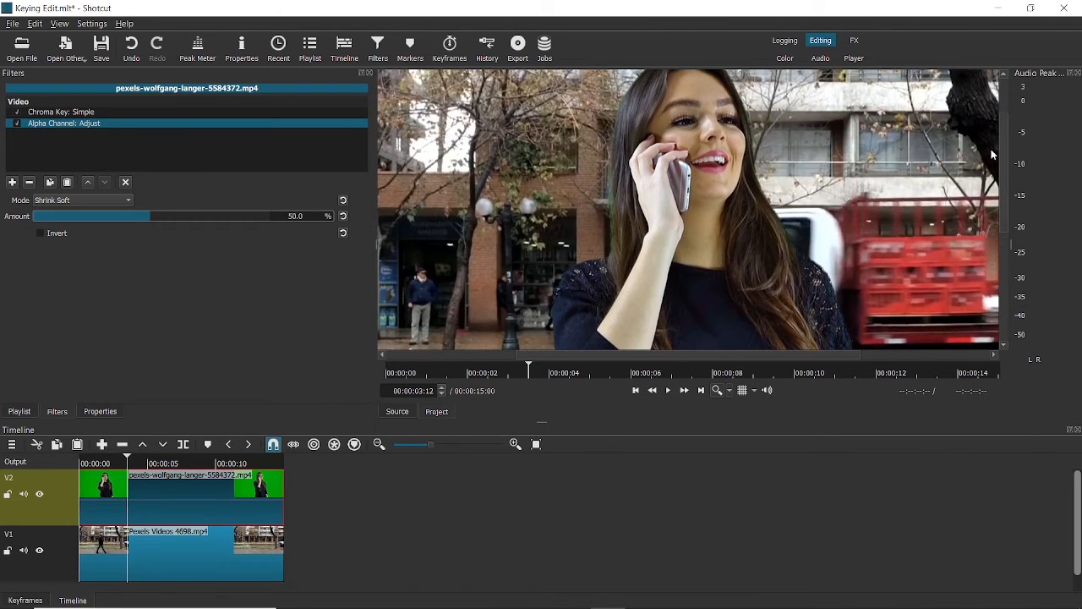
pyautogui.click(343, 201)
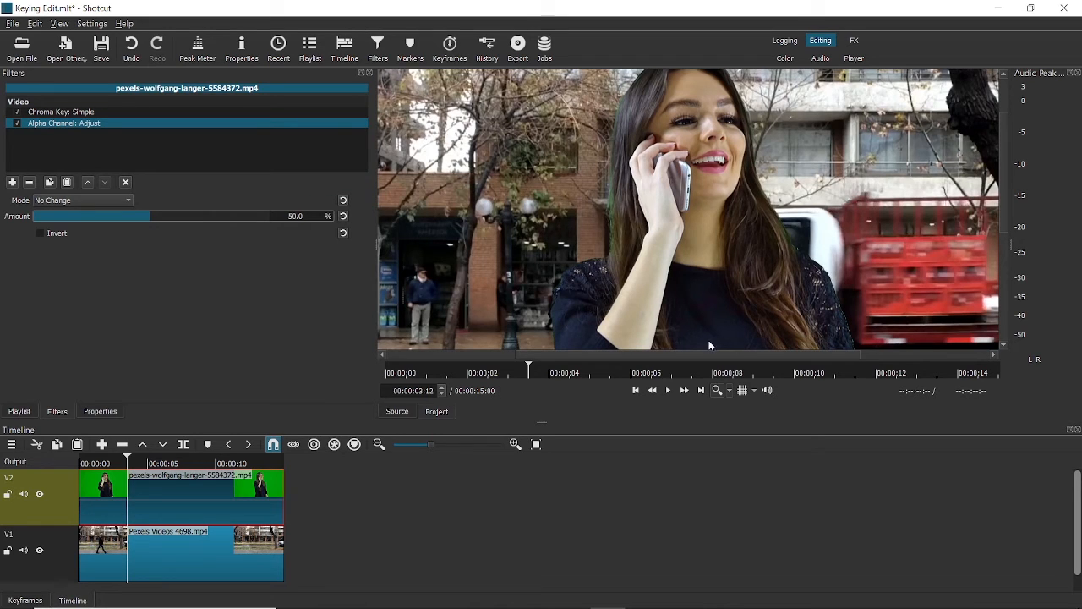
pyautogui.click(729, 390)
pyautogui.click(765, 486)
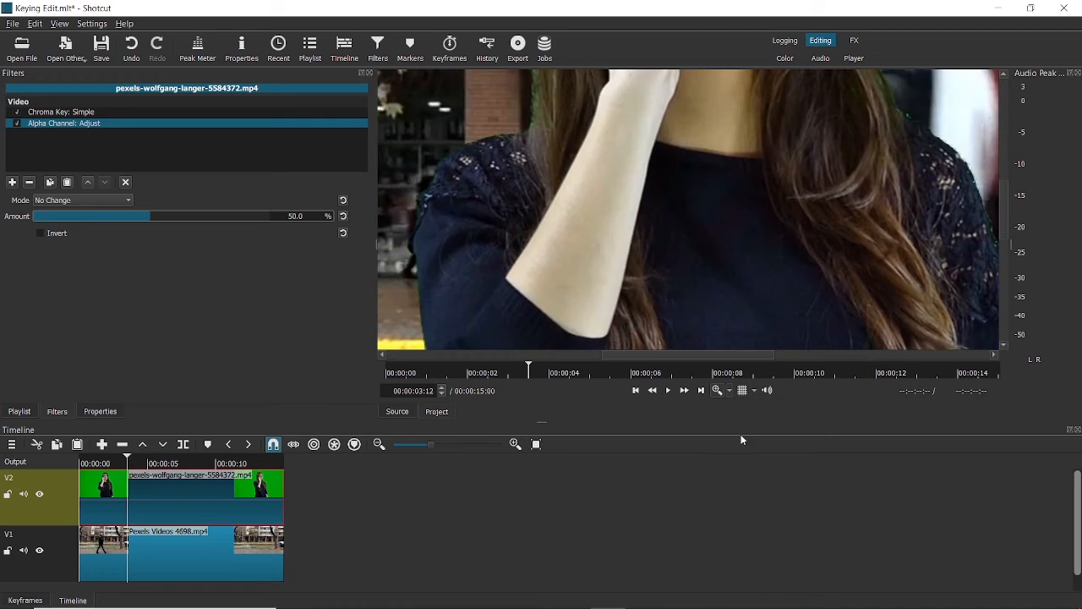
pyautogui.moveTo(647, 349); pyautogui.dragTo(633, 348)
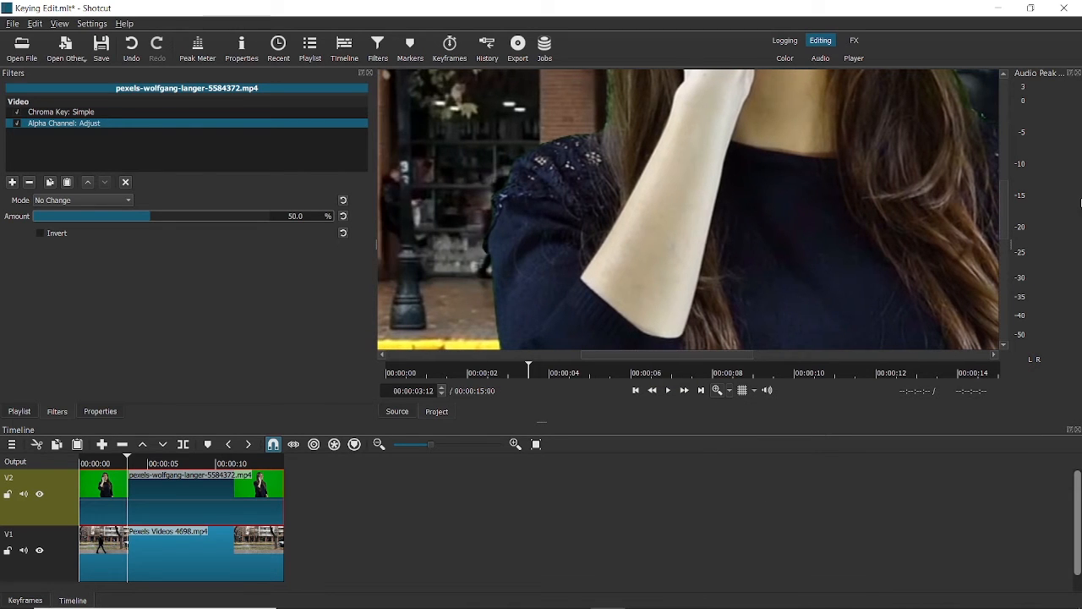
pyautogui.moveTo(1002, 226); pyautogui.dragTo(1003, 187)
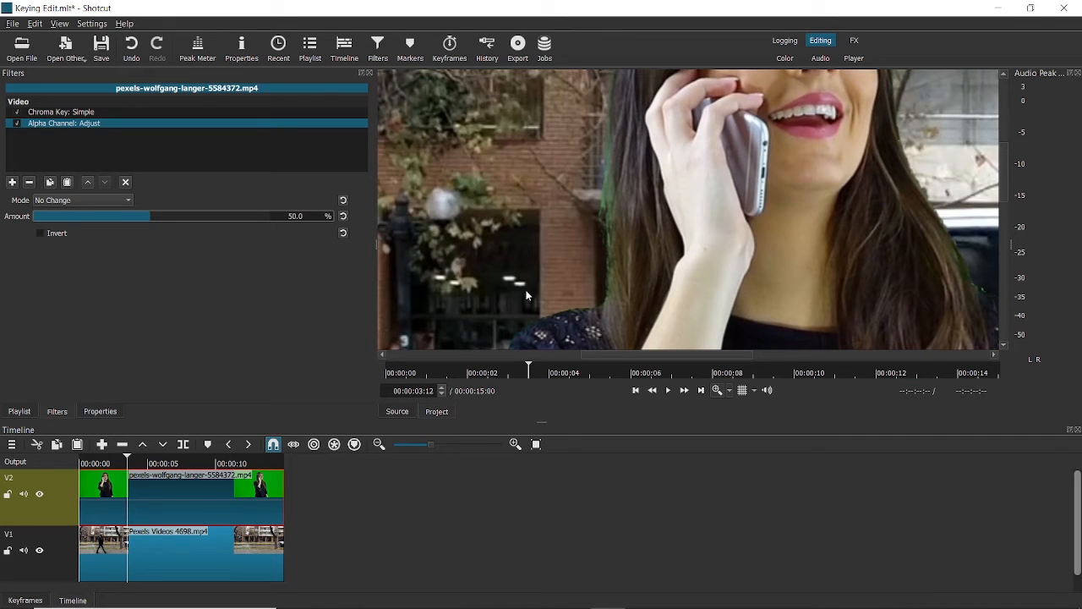
# - Set the Alpha Channel: Adjust mode to Shrink Soft with an amount of 100%
pyautogui.click(128, 203)
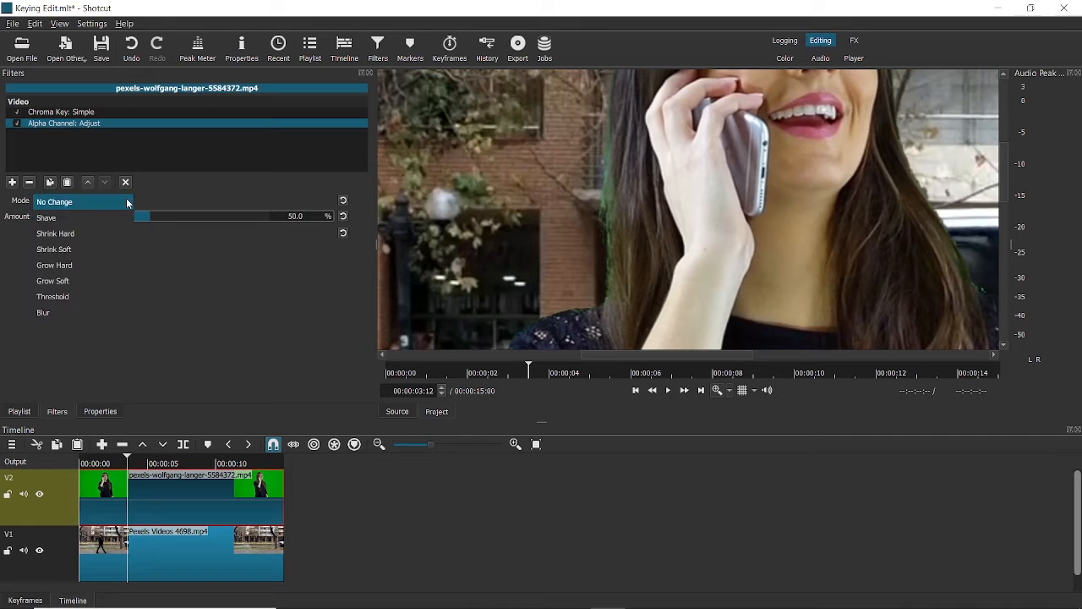
pyautogui.click(77, 251)
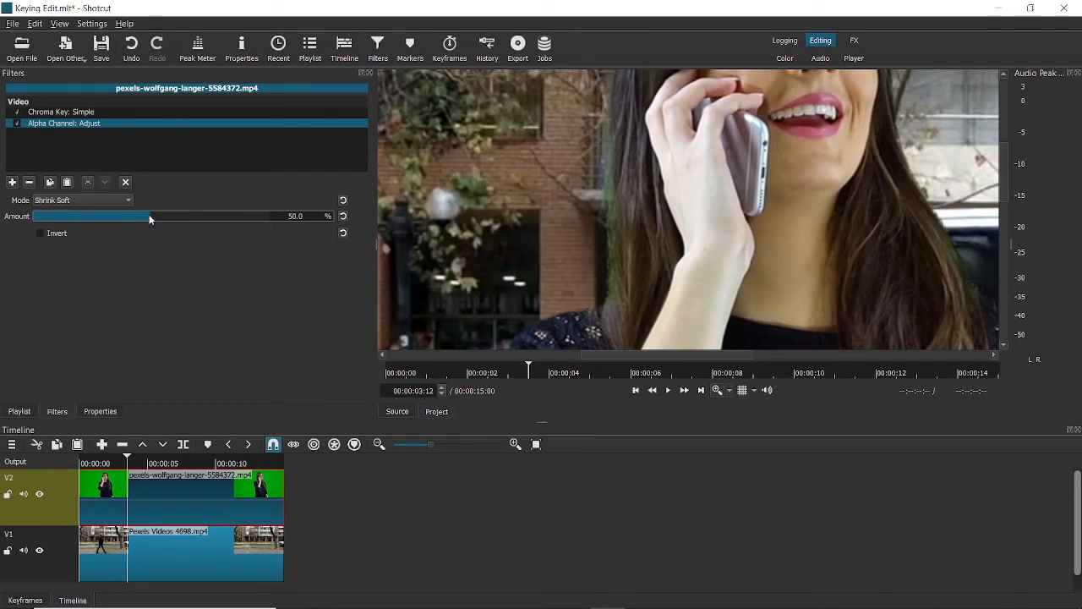
pyautogui.moveTo(151, 216); pyautogui.dragTo(263, 220)
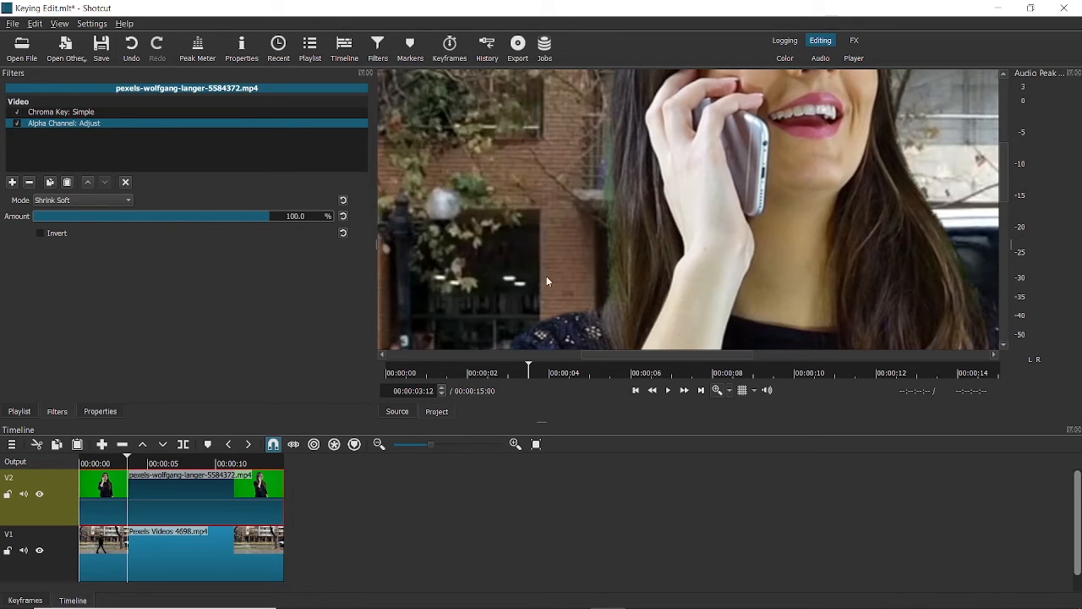
pyautogui.moveTo(200, 215); pyautogui.dragTo(308, 224)
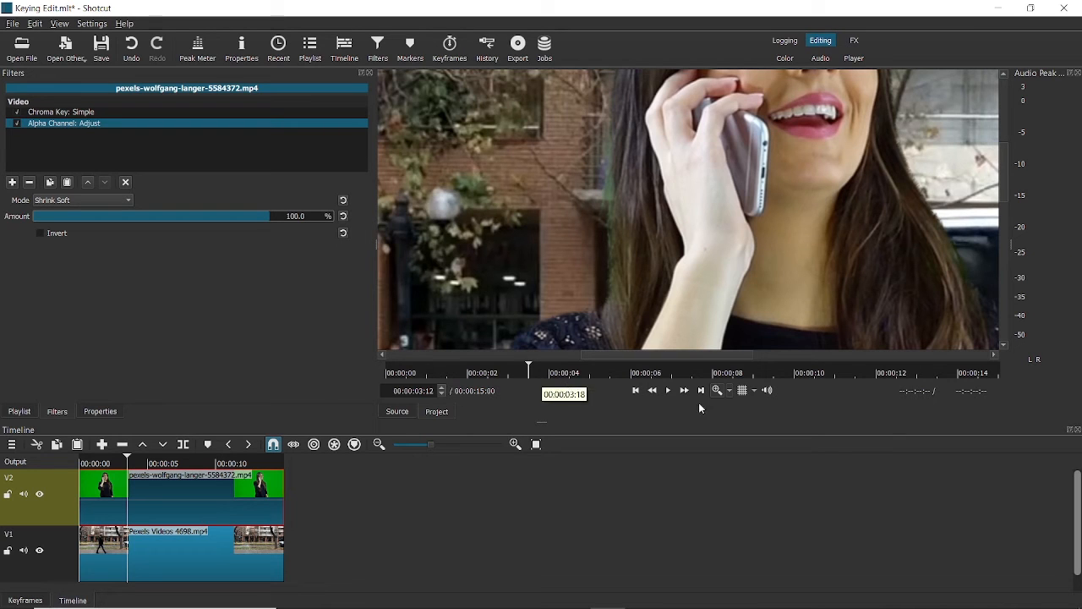
# - Fit the whole frame in the preview and play the street composite from near its start
pyautogui.click(731, 391)
pyautogui.click(734, 406)
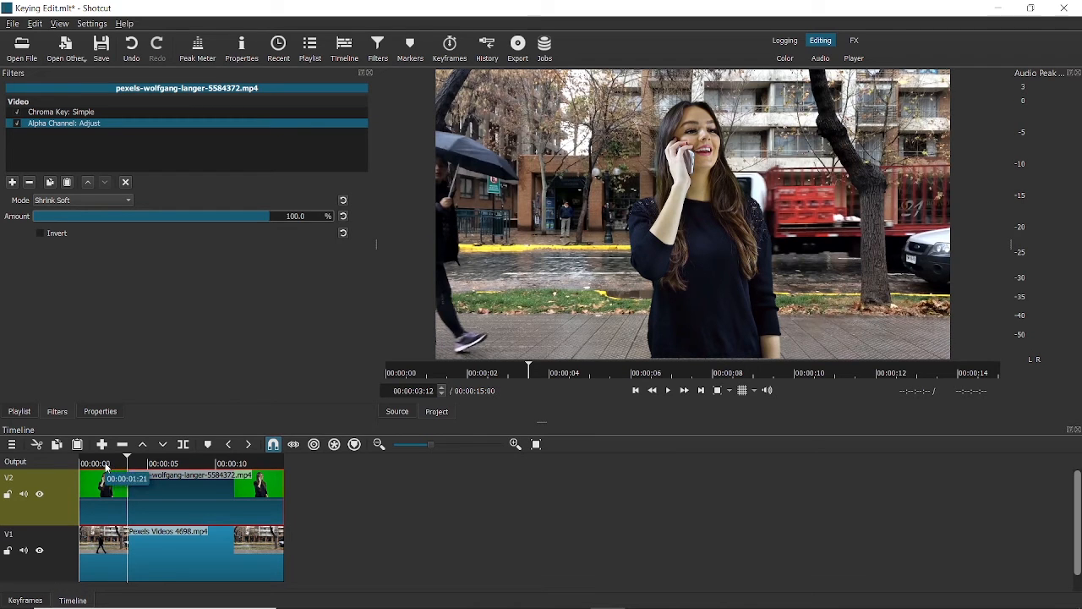
pyautogui.moveTo(127, 463); pyautogui.dragTo(88, 463)
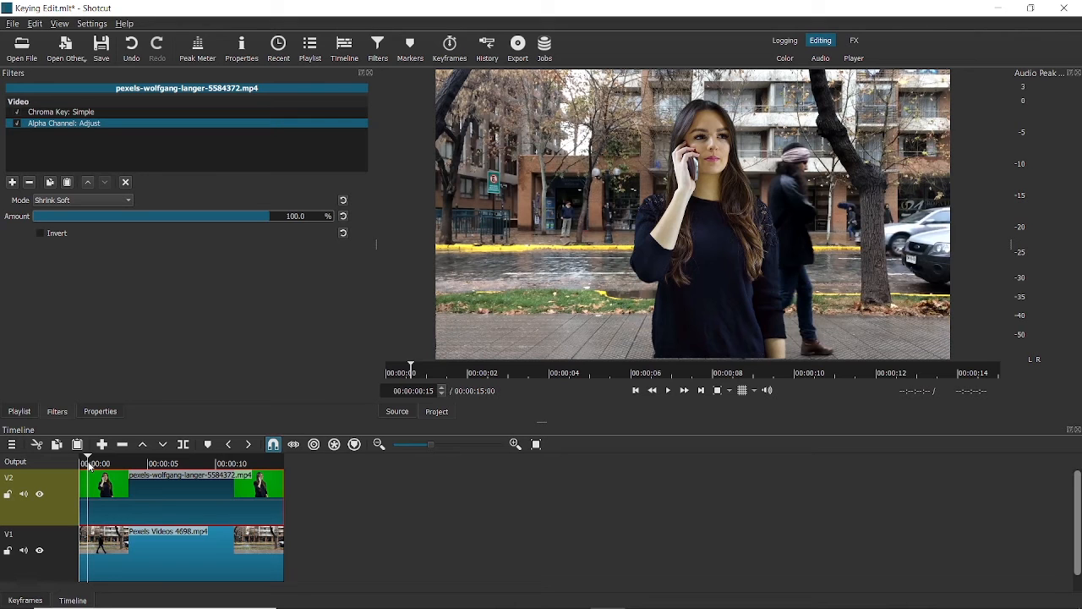
pyautogui.press('space')
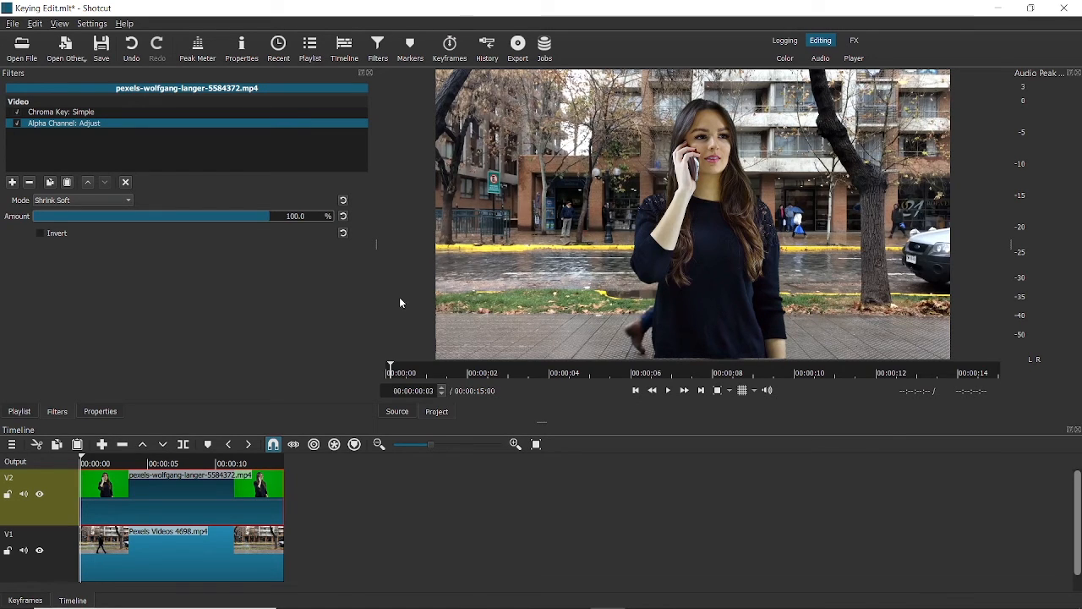
# - Append Pexels Videos 1943483.mp4 to V2 after the green-screen clip and place edi(1).png beneath it on V1 after the street clip
pyautogui.click(19, 413)
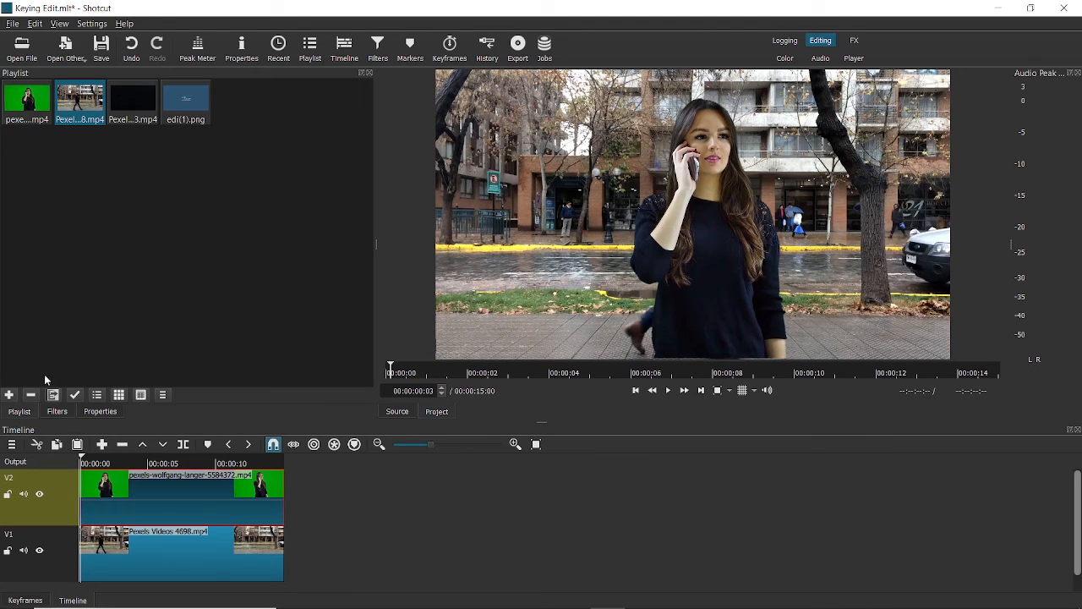
pyautogui.moveTo(132, 98)
pyautogui.mouseDown()
pyautogui.moveTo(135, 118)
pyautogui.moveTo(327, 398)
pyautogui.moveTo(347, 487)
pyautogui.moveTo(287, 480)
pyautogui.moveTo(302, 460)
pyautogui.moveTo(323, 465)
pyautogui.mouseUp()
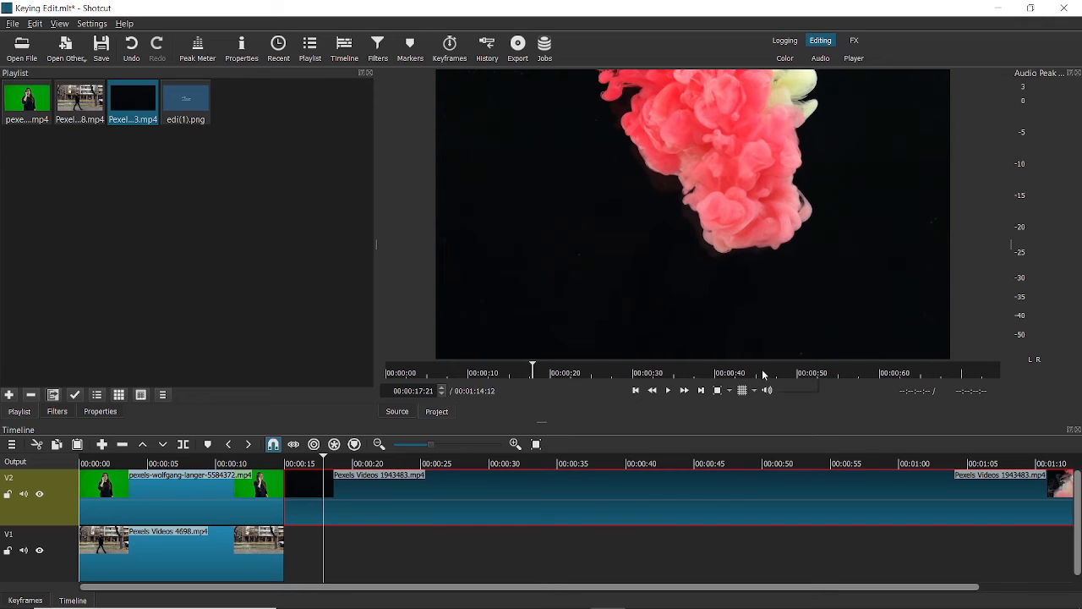
pyautogui.moveTo(332, 463); pyautogui.dragTo(300, 463)
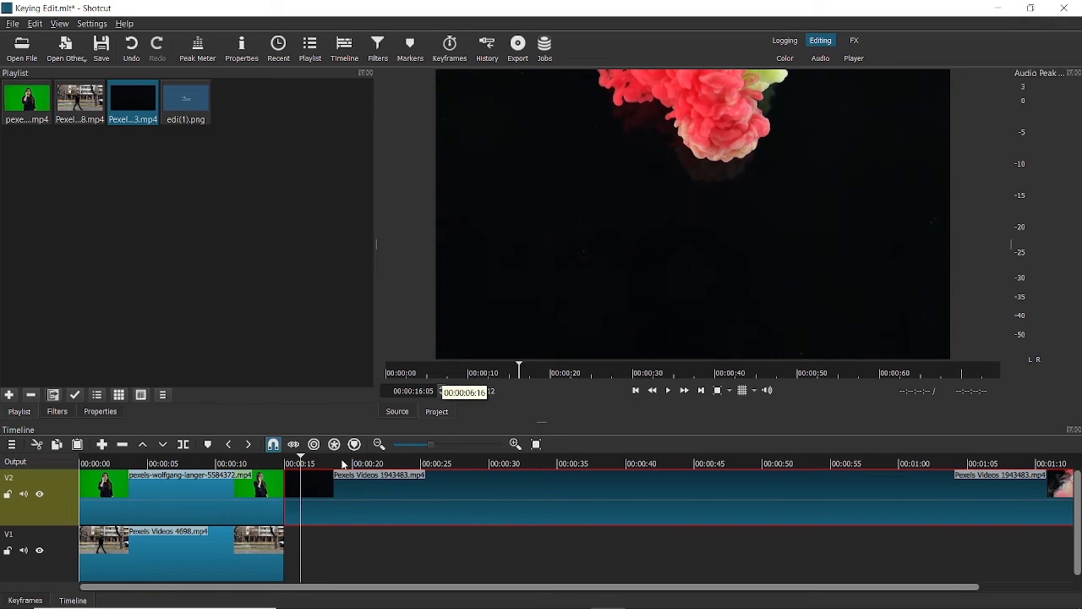
pyautogui.moveTo(314, 466); pyautogui.dragTo(359, 469)
pyautogui.moveTo(372, 475); pyautogui.dragTo(285, 477)
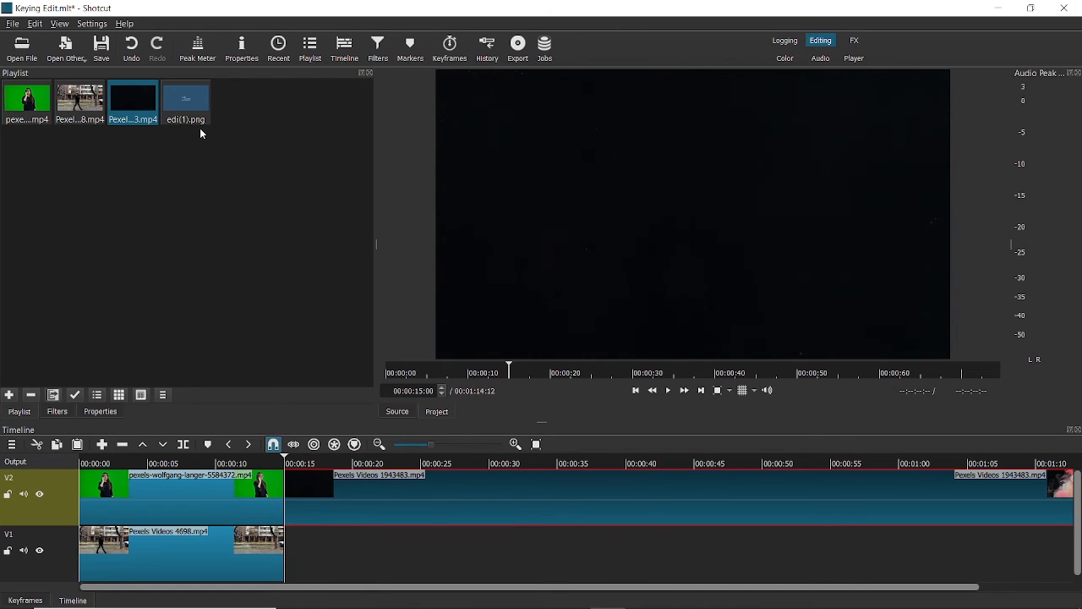
pyautogui.click(184, 100)
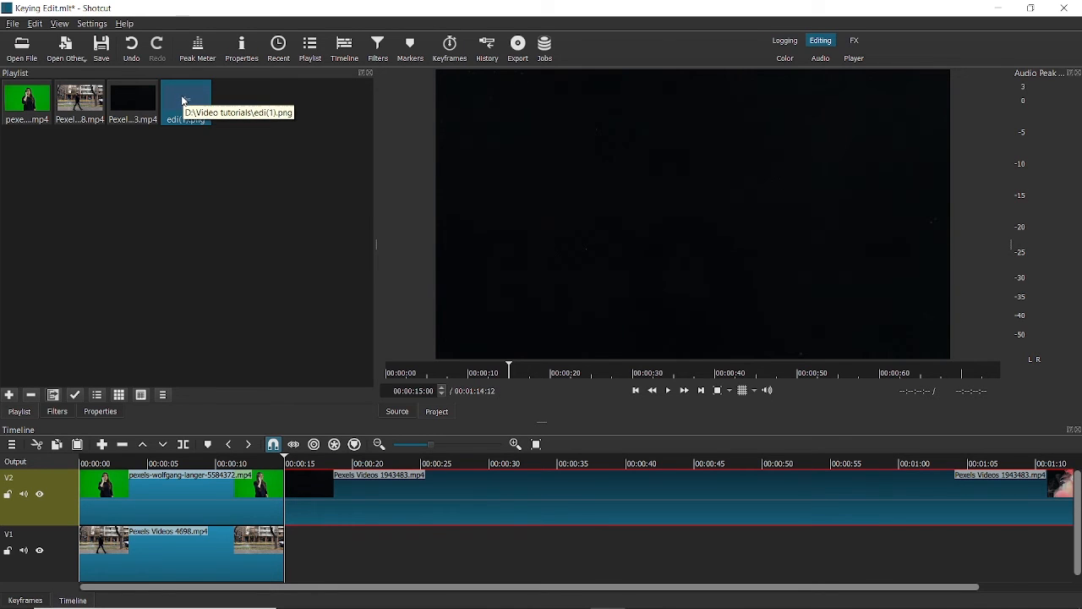
pyautogui.moveTo(184, 100); pyautogui.dragTo(290, 546)
# - Trim the ink clip on V2 to end at 00:00:22:18 and extend edi(1).png to 00:00:07:18 to match
pyautogui.click(421, 506)
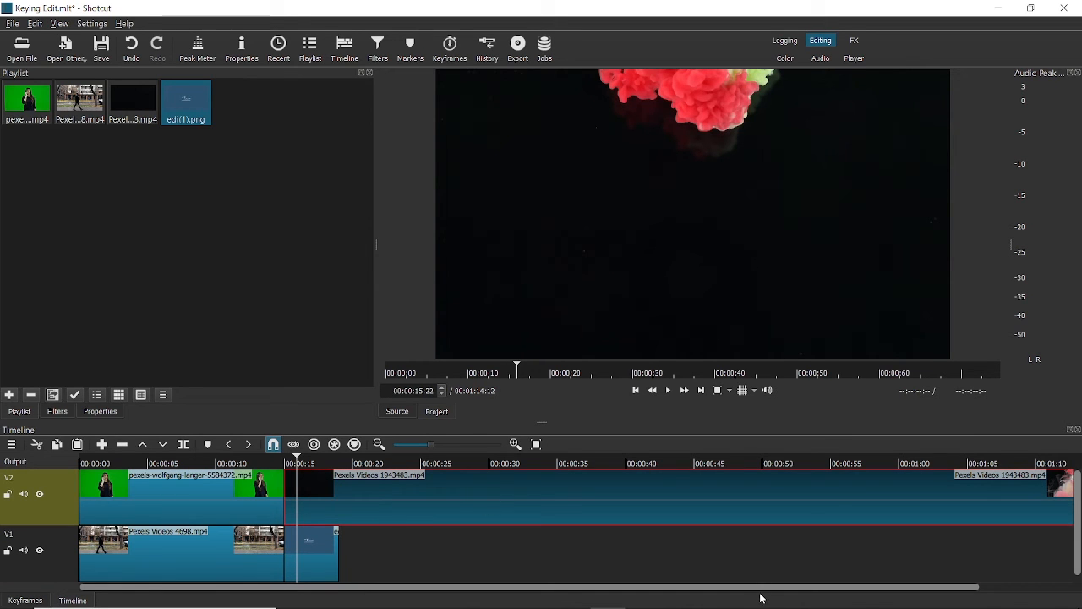
pyautogui.moveTo(758, 588); pyautogui.dragTo(808, 590)
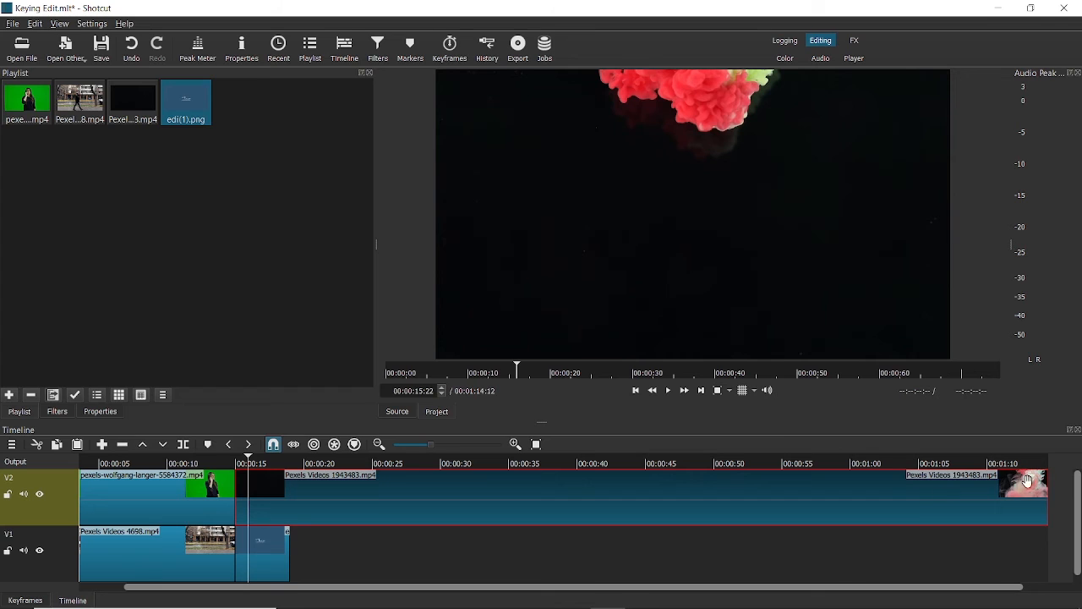
pyautogui.moveTo(1041, 494); pyautogui.dragTo(392, 562)
pyautogui.click(335, 555)
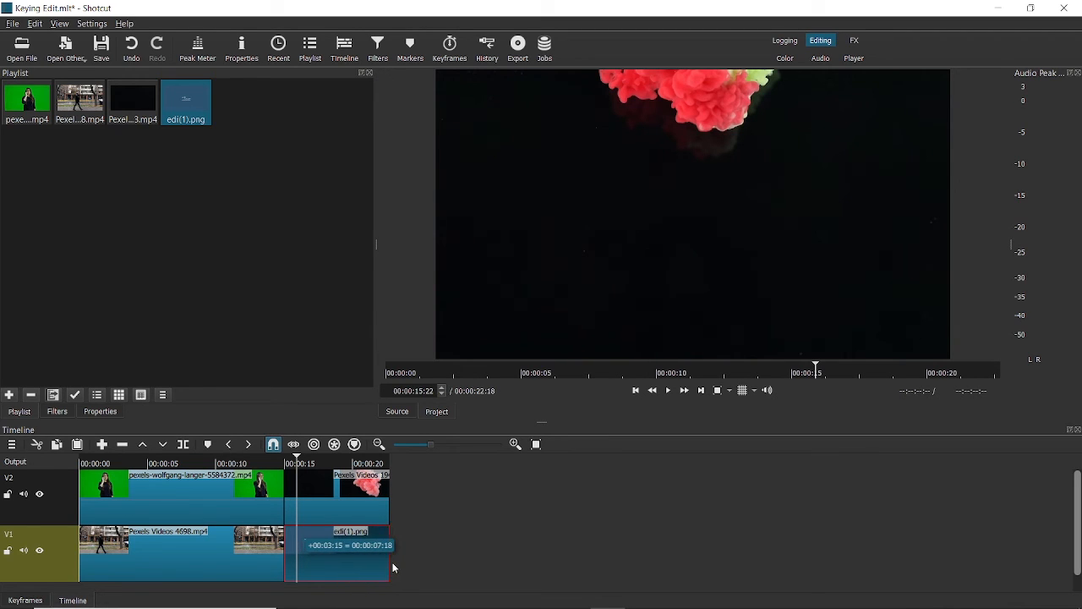
# - Apply the Chroma Key: Simple filter to the ink clip on V2 and sample its key color from the black background
pyautogui.click(346, 509)
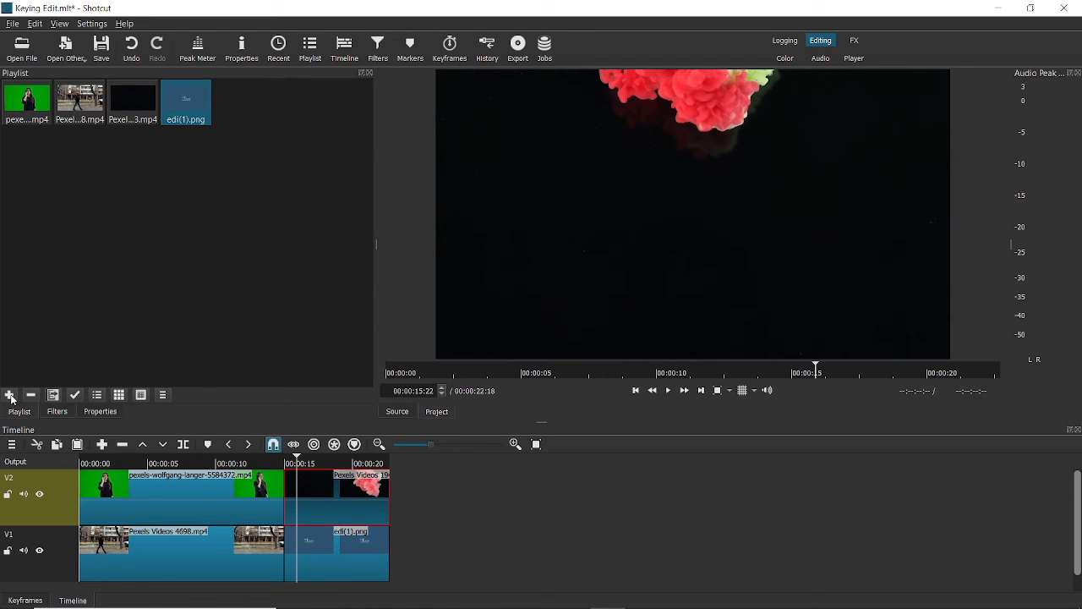
pyautogui.click(57, 414)
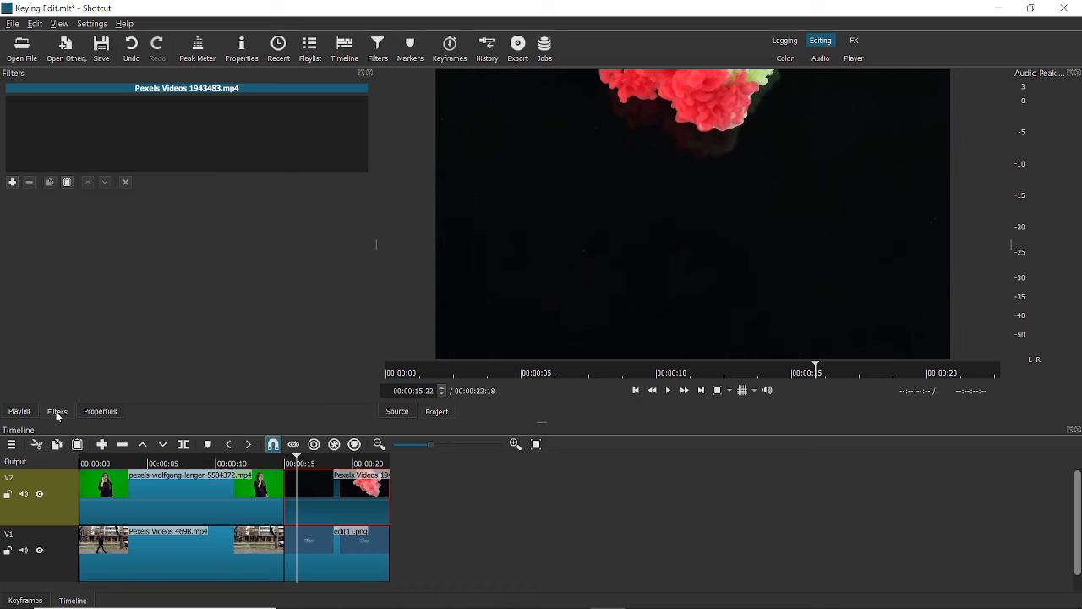
pyautogui.click(12, 182)
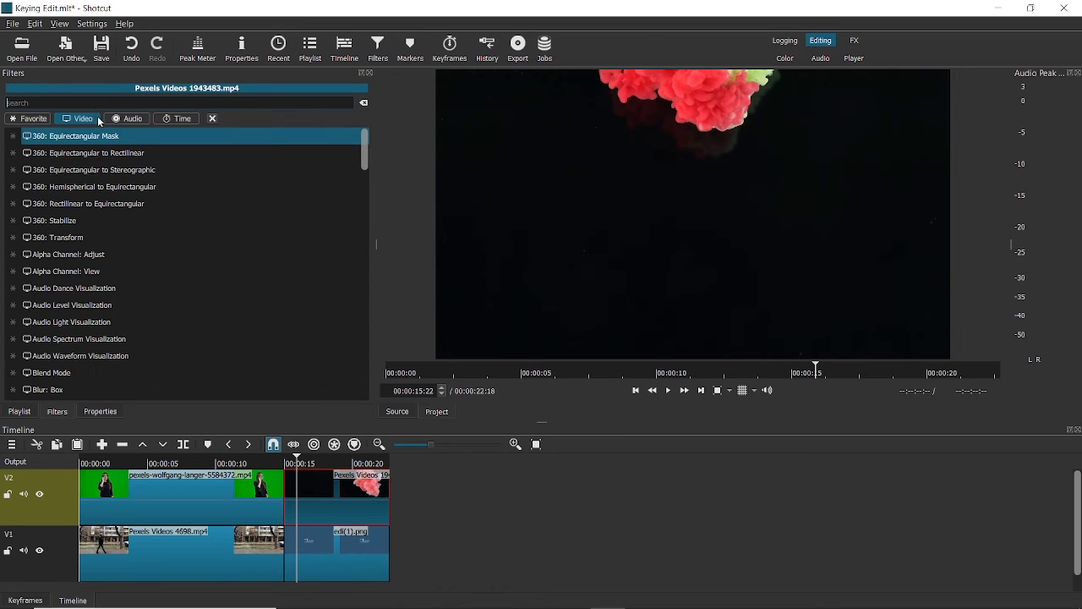
pyautogui.click(60, 104)
pyautogui.write('key')
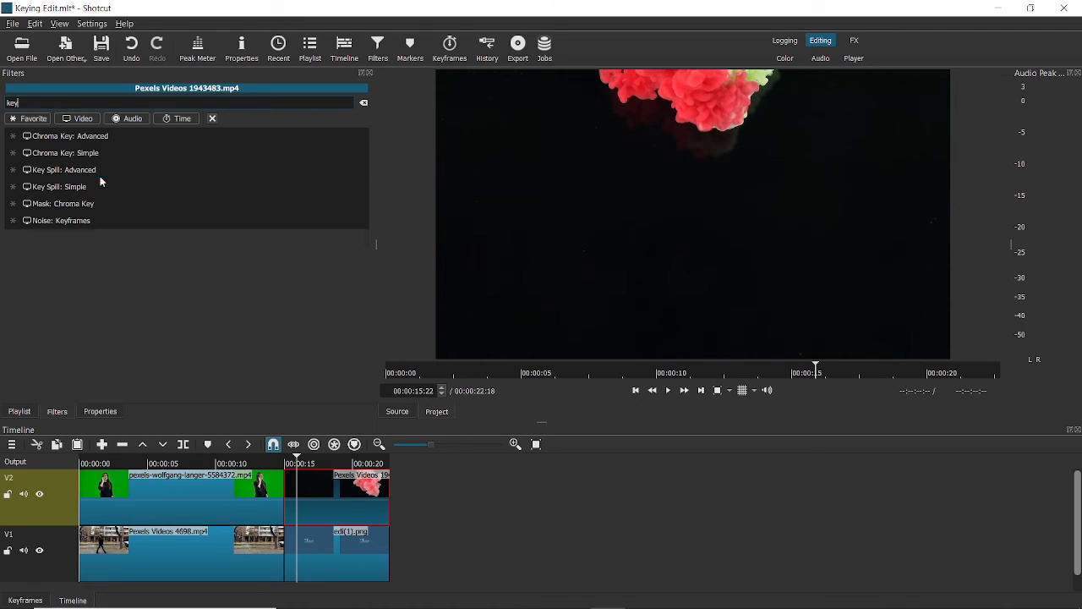
pyautogui.click(95, 156)
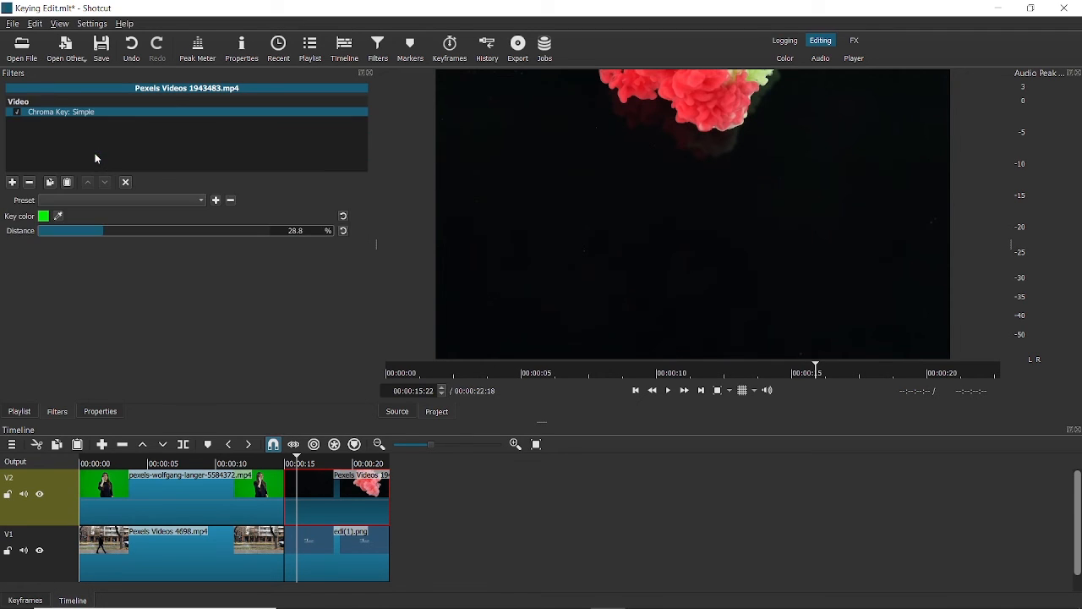
pyautogui.click(60, 218)
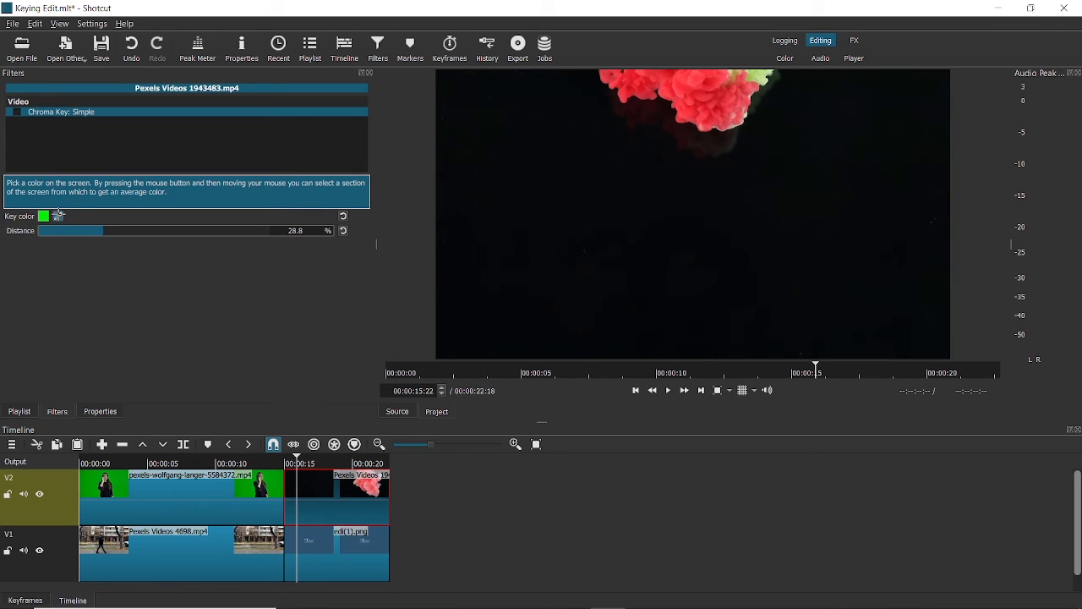
pyautogui.click(547, 212)
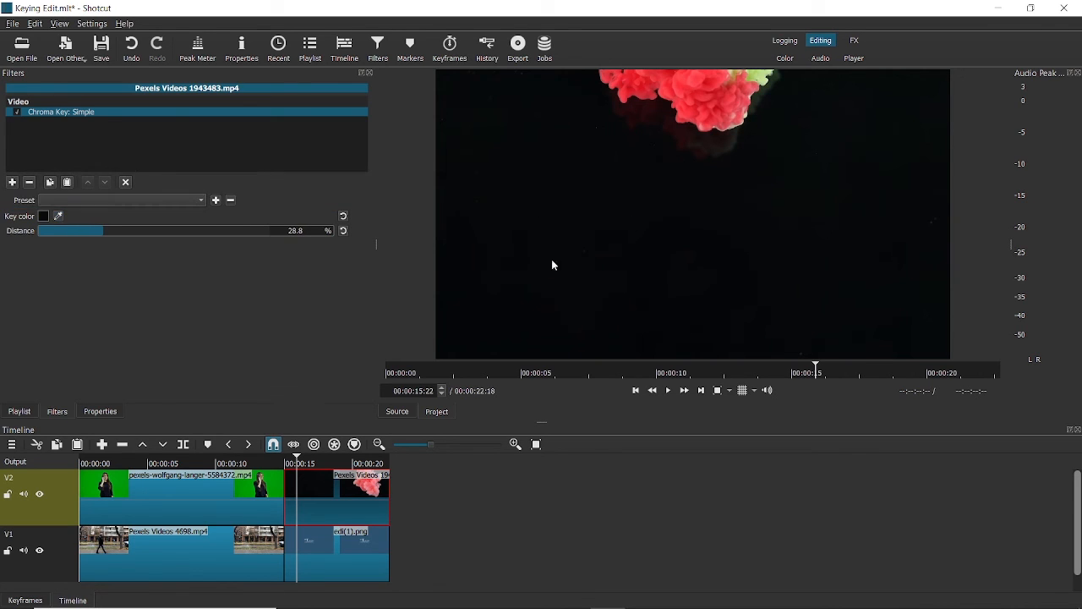
# - Scrub and play the keyed ink clip over the logo image from about 00:00:15:00 to check the key
pyautogui.click(289, 461)
pyautogui.moveTo(289, 463); pyautogui.dragTo(286, 462)
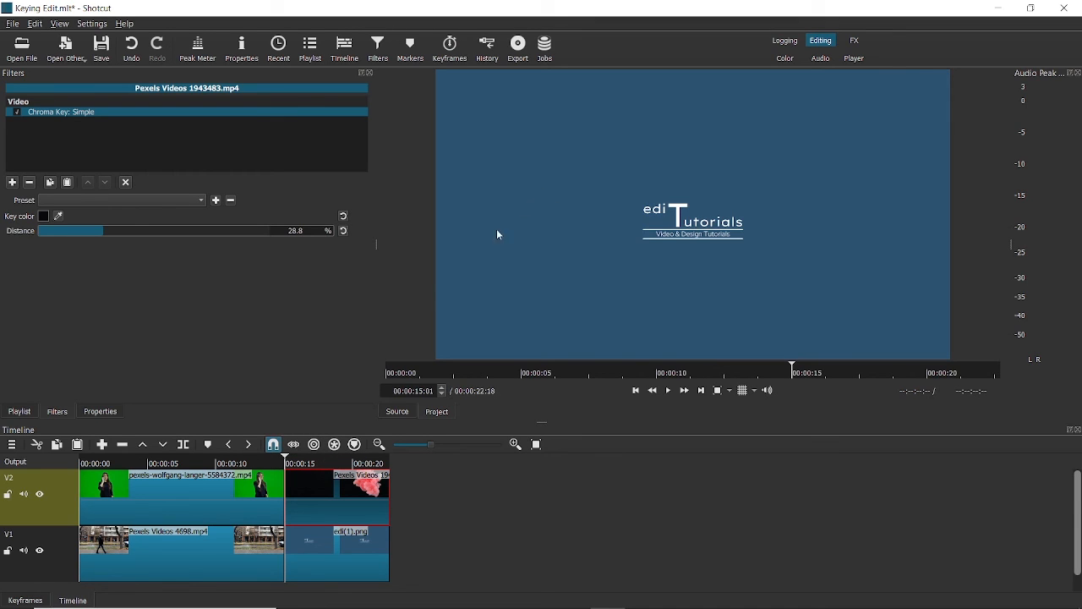
pyautogui.click(295, 466)
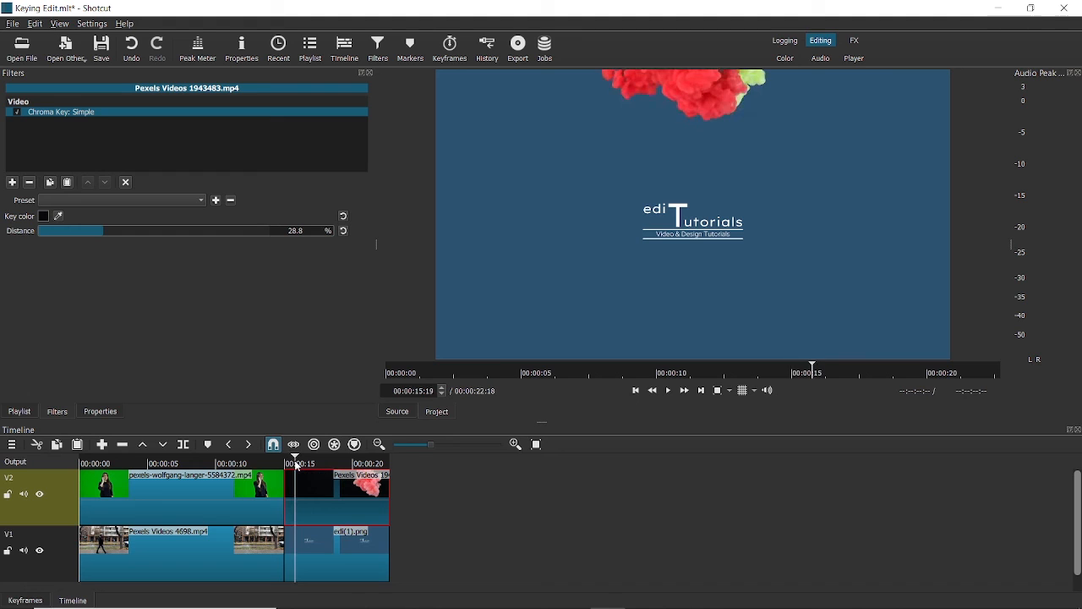
pyautogui.click(288, 466)
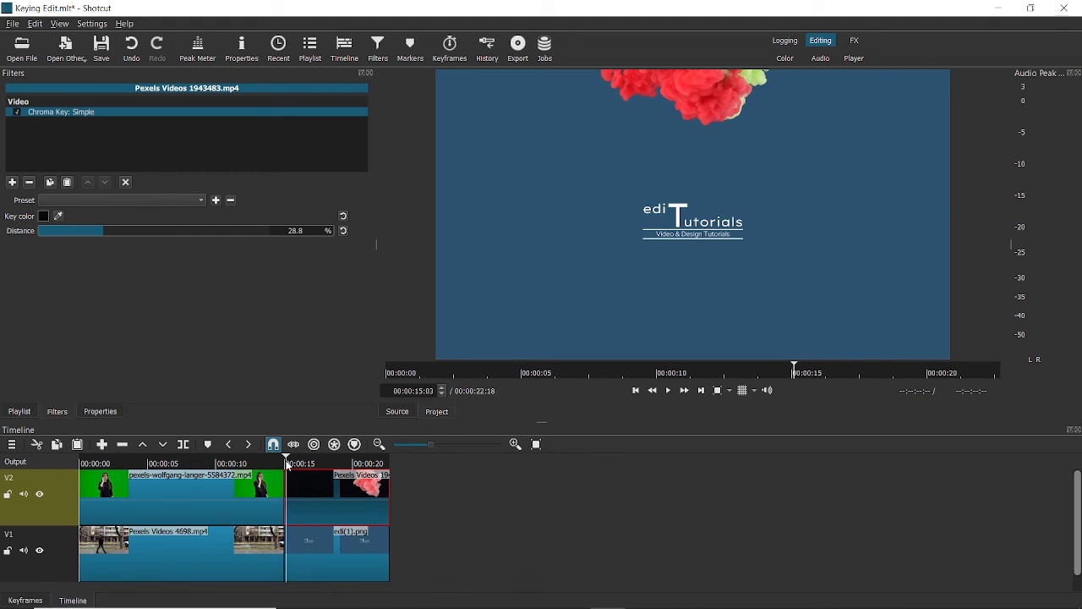
pyautogui.press('space')
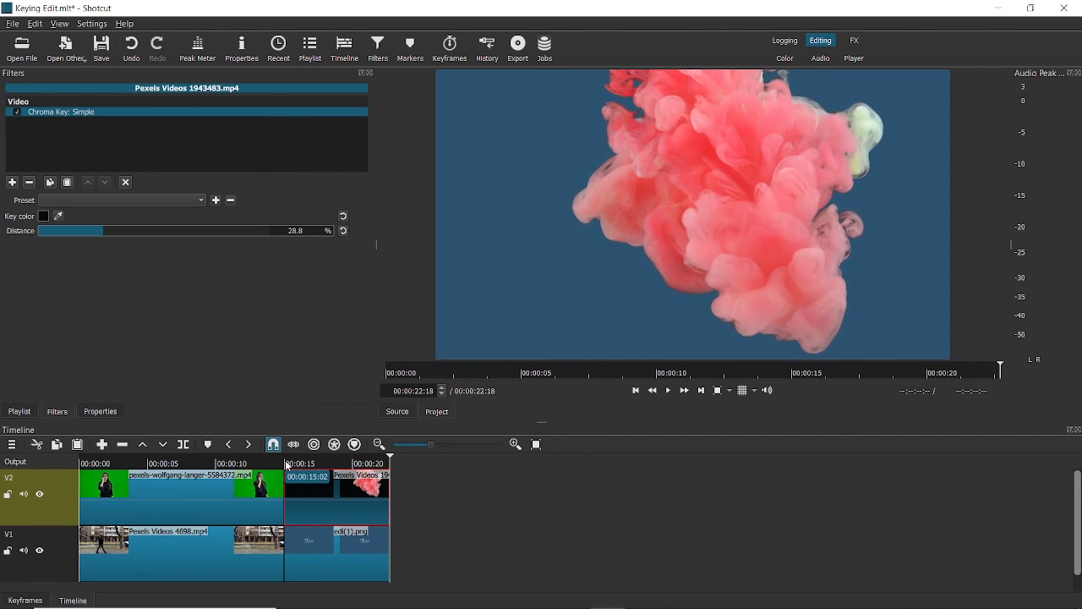
pyautogui.click(294, 463)
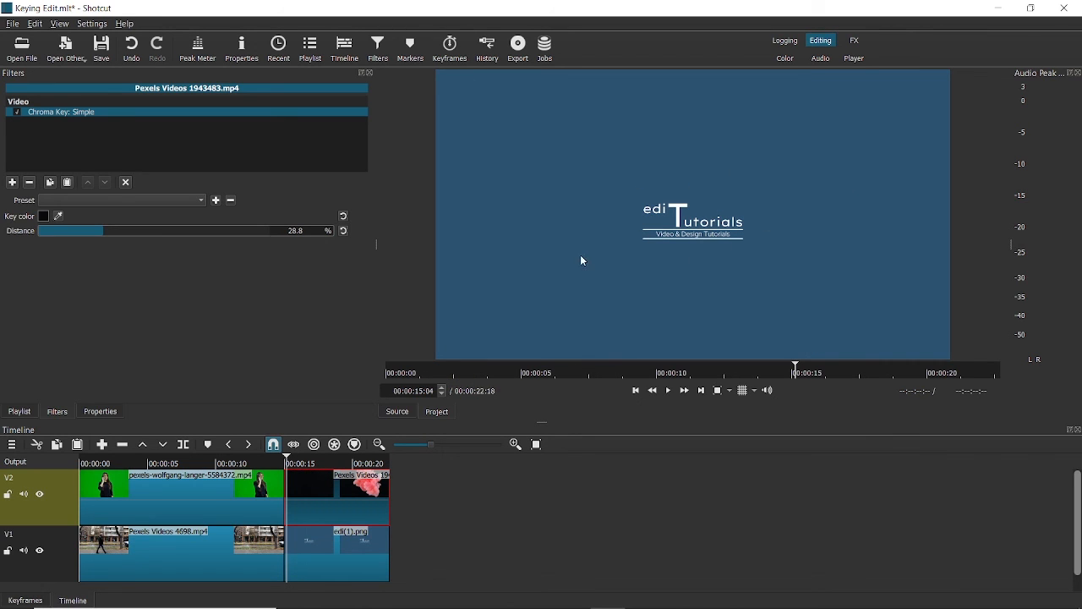
pyautogui.press('space')
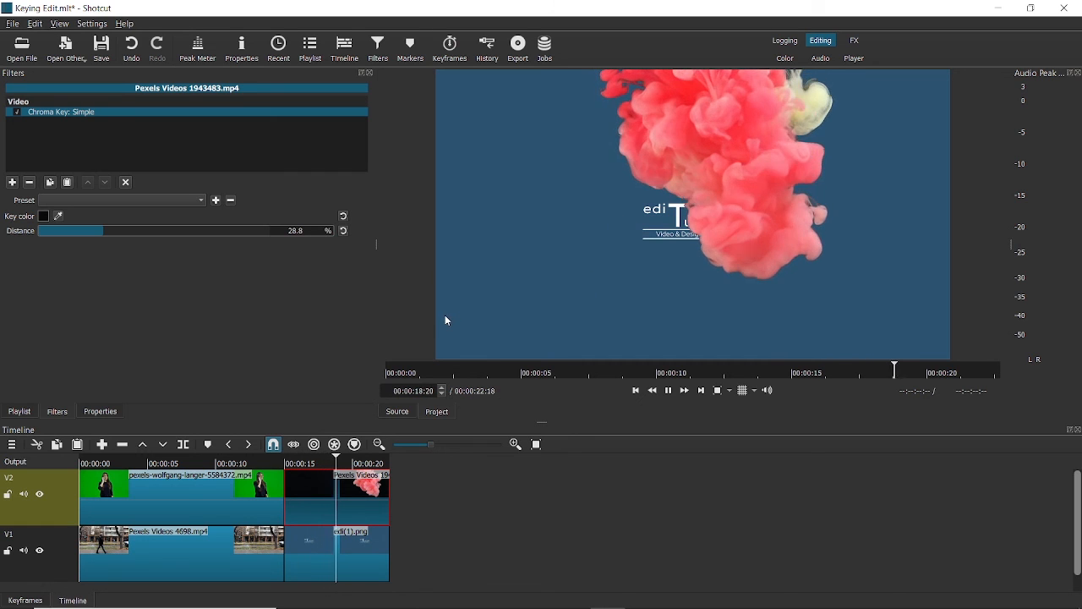
pyautogui.click(276, 463)
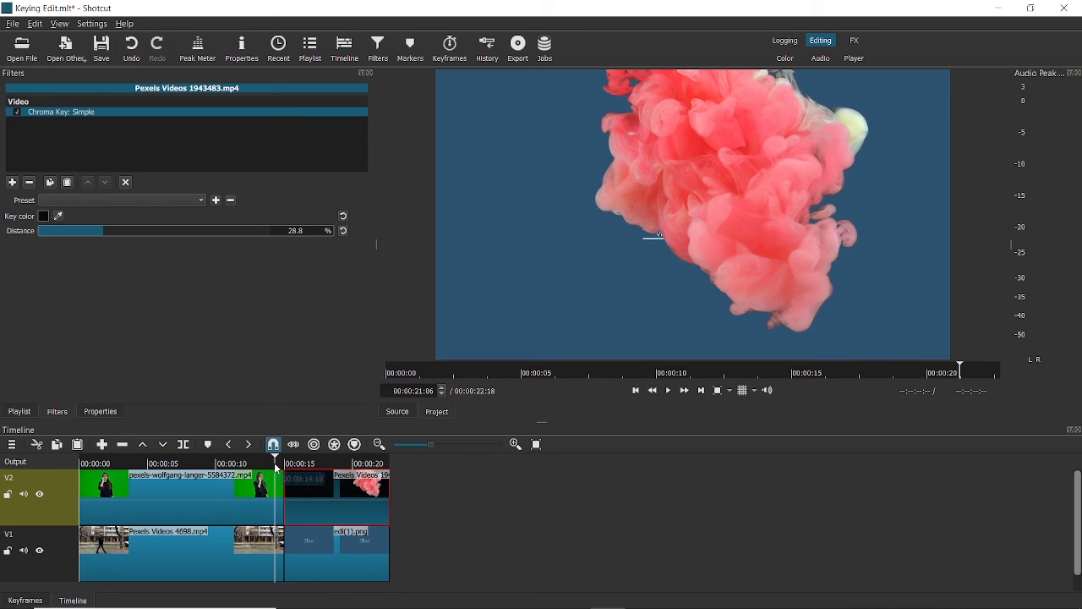